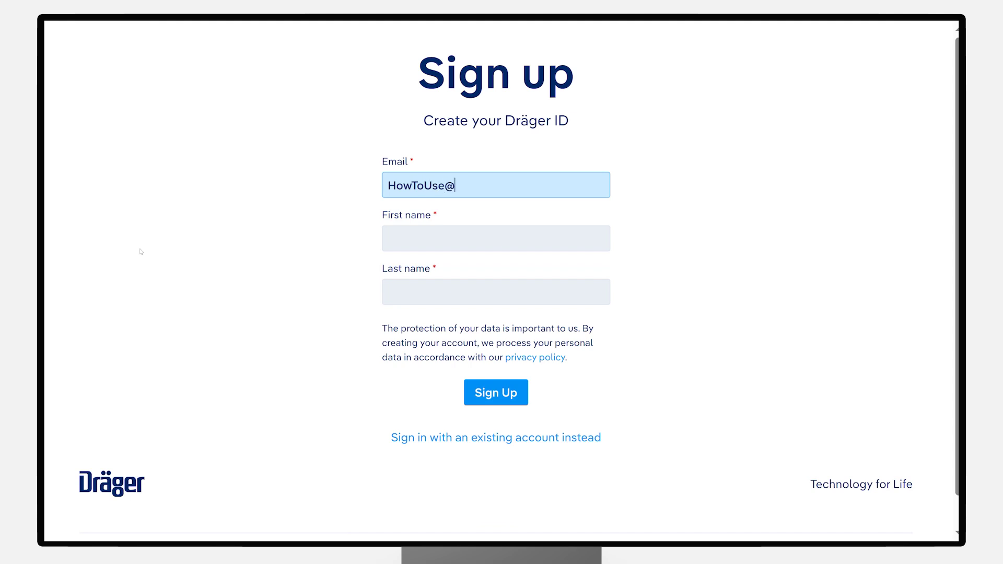
Step: Enter the account holder's first and last name in the sign-up form
key("Tab")
key("Tab")
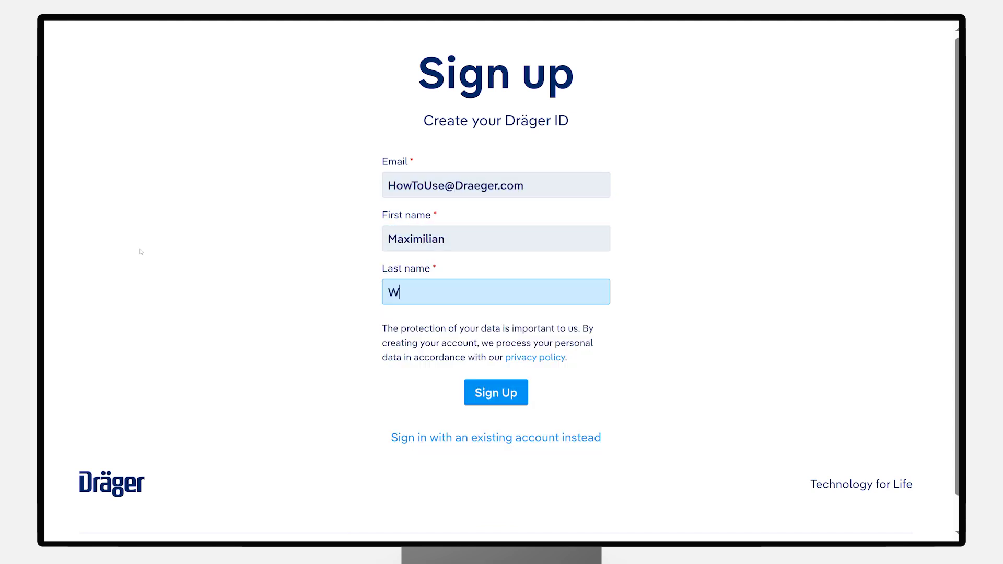
left_click(233, 266)
Step: Submit the sign-up details and begin setting up the password security method
left_click(513, 398)
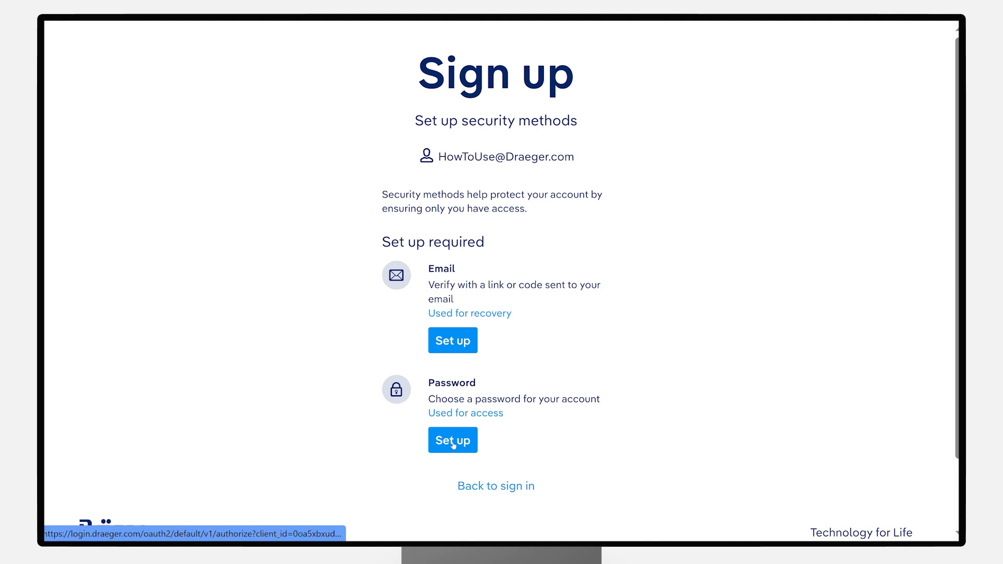
left_click(452, 441)
scroll(453, 439, "down", 3)
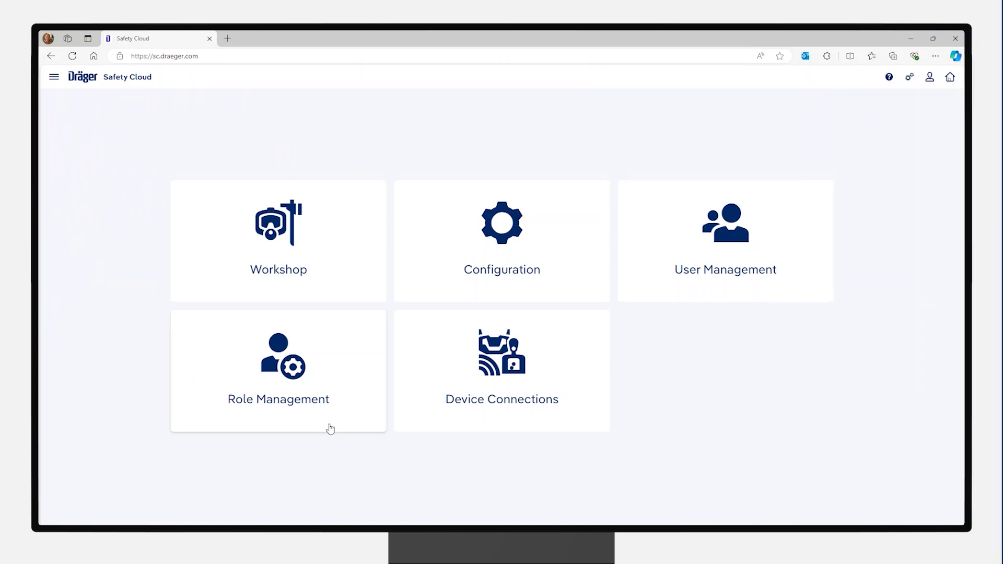
Step: Add a RAM Connector device connection named 'Prestor 5000 in Workshop'
left_click(493, 384)
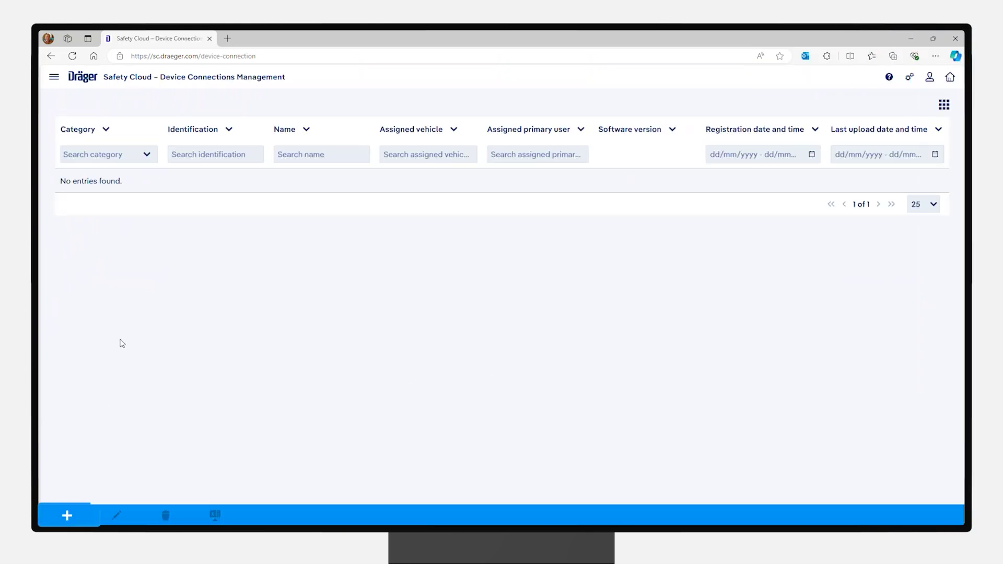
left_click(67, 515)
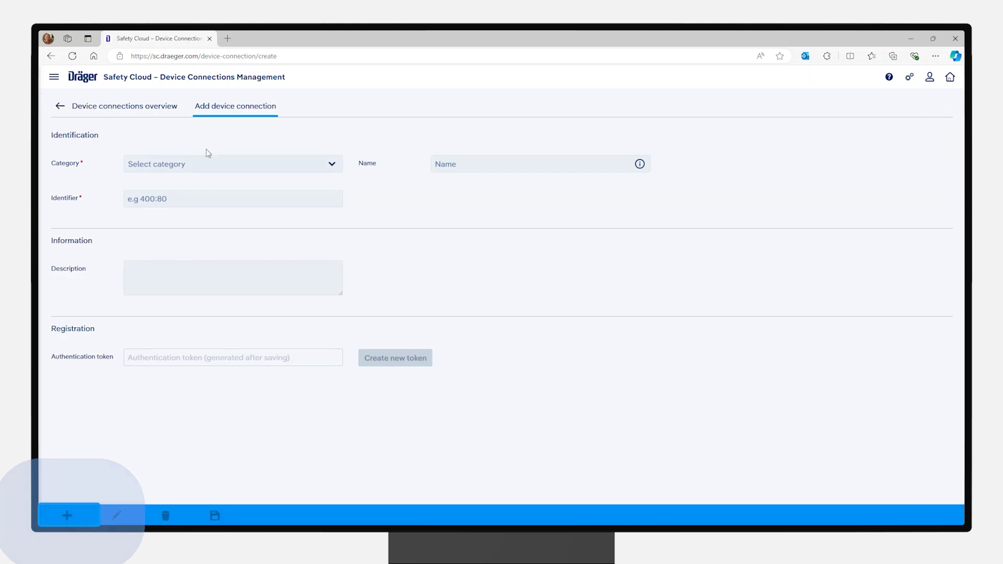
left_click(330, 164)
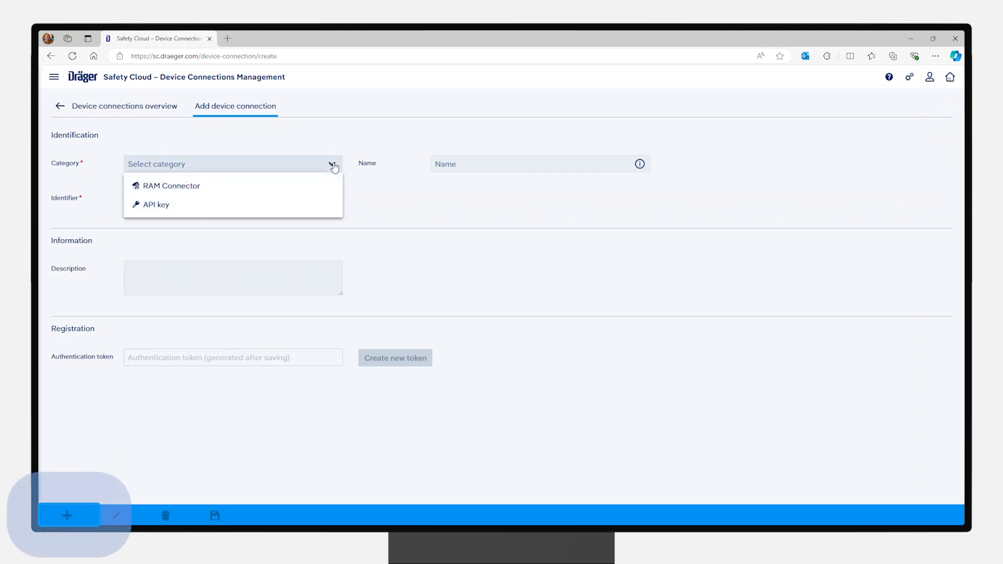
left_click(244, 187)
left_click(450, 166)
type("Prestor 5000")
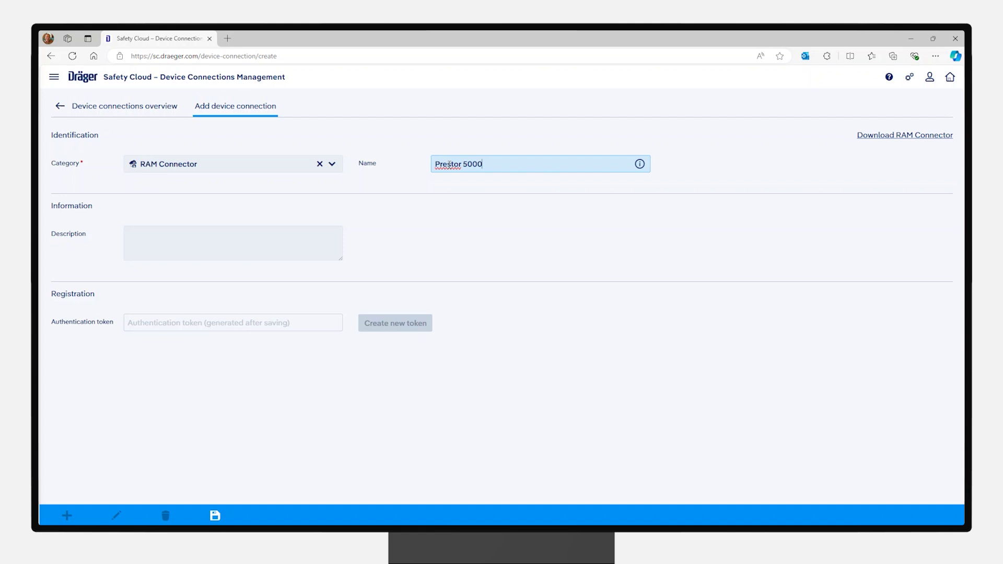
type(" in Workshop")
key("Tab")
Step: Save the Prestor 5000 connection, then download and launch the RAM Connector installer
left_click(215, 516)
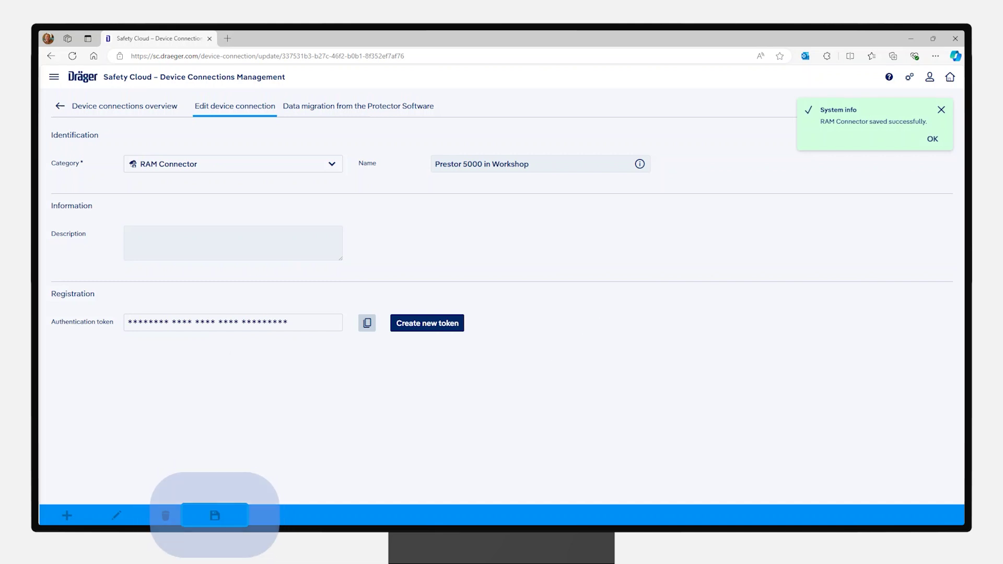
left_click(932, 139)
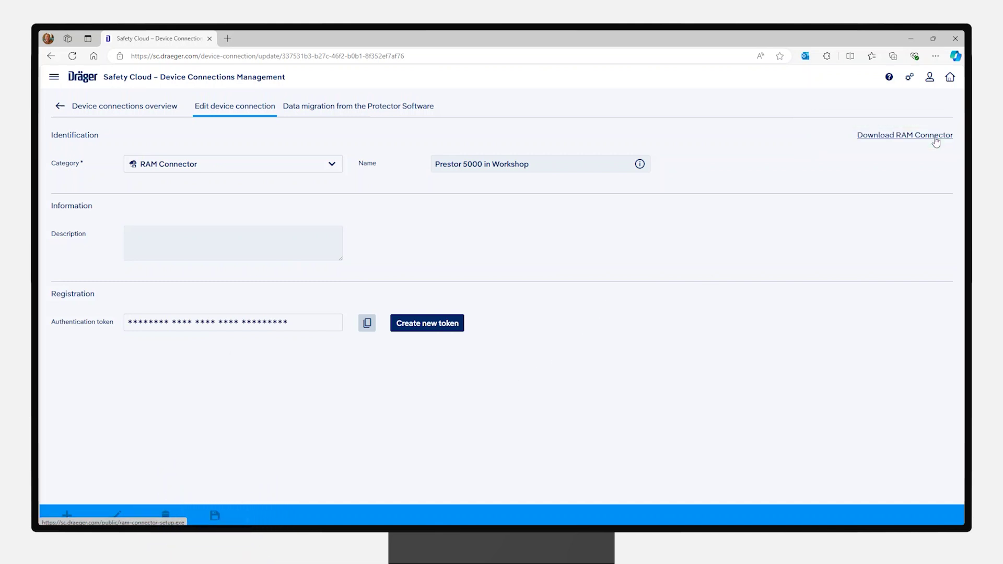
left_click(934, 140)
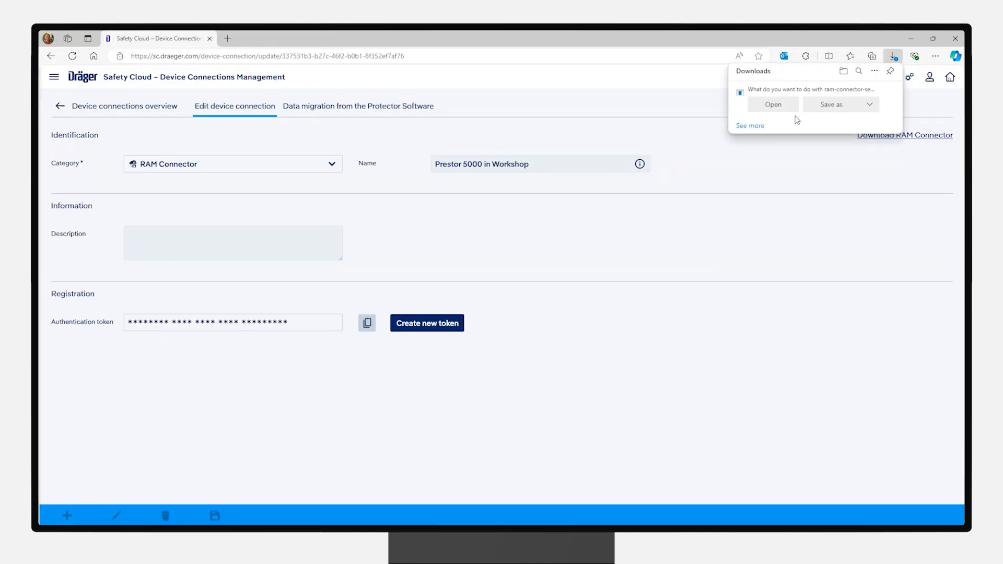
left_click(774, 104)
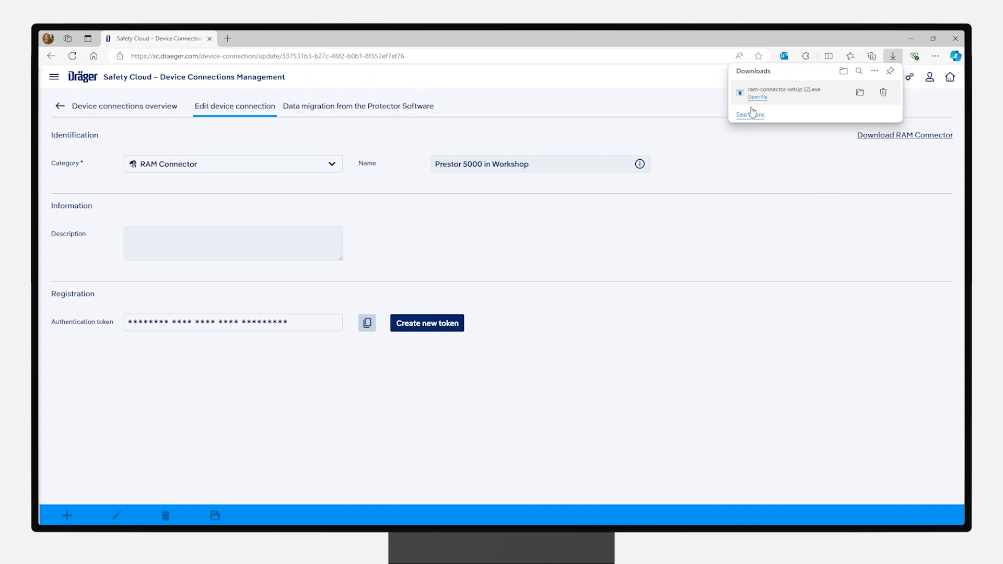
Step: Accept the licence and install RAM Connector 1.0.102.0, launching it when setup finishes
scroll(489, 240, "down", 10)
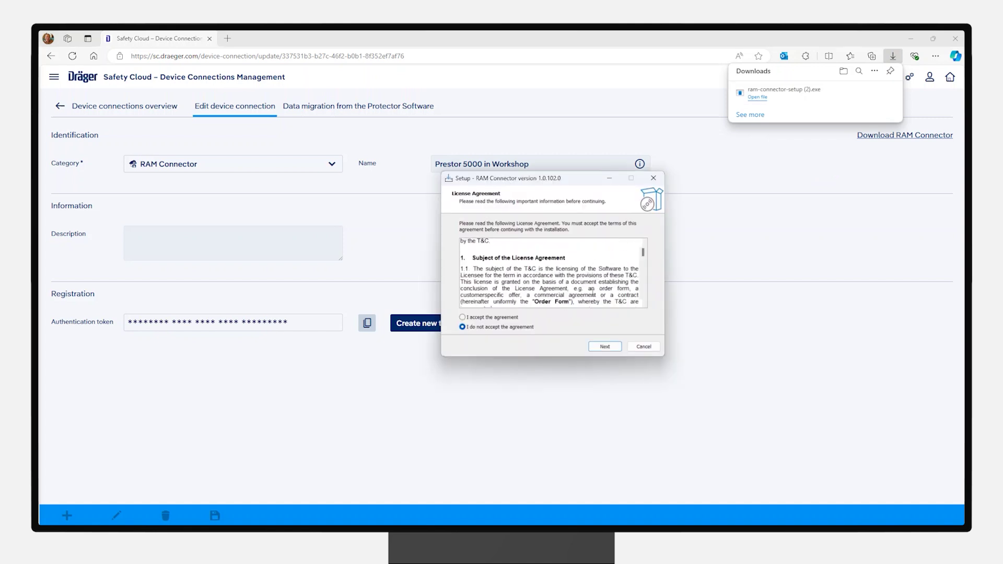
left_click_drag(646, 262, 647, 308)
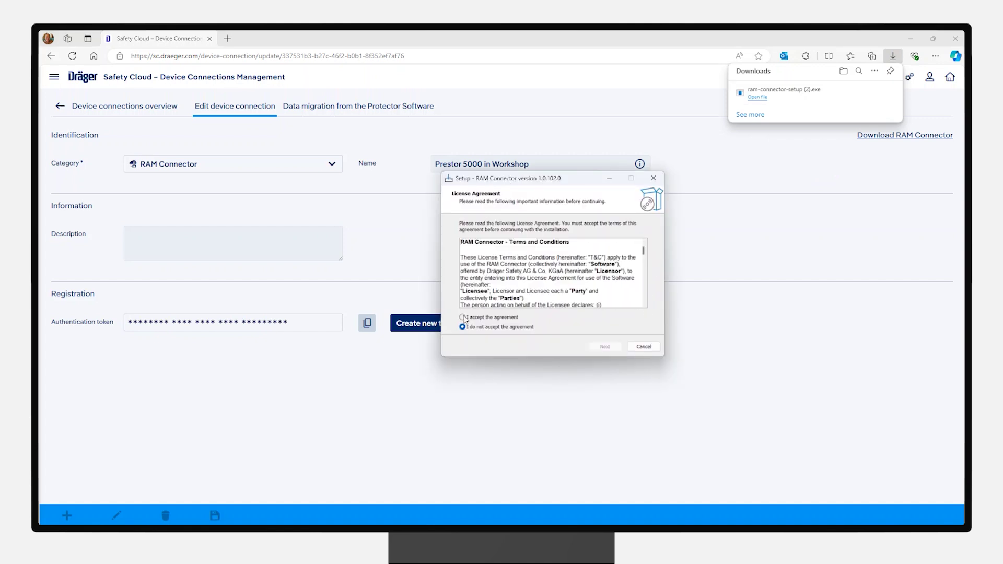
left_click(463, 317)
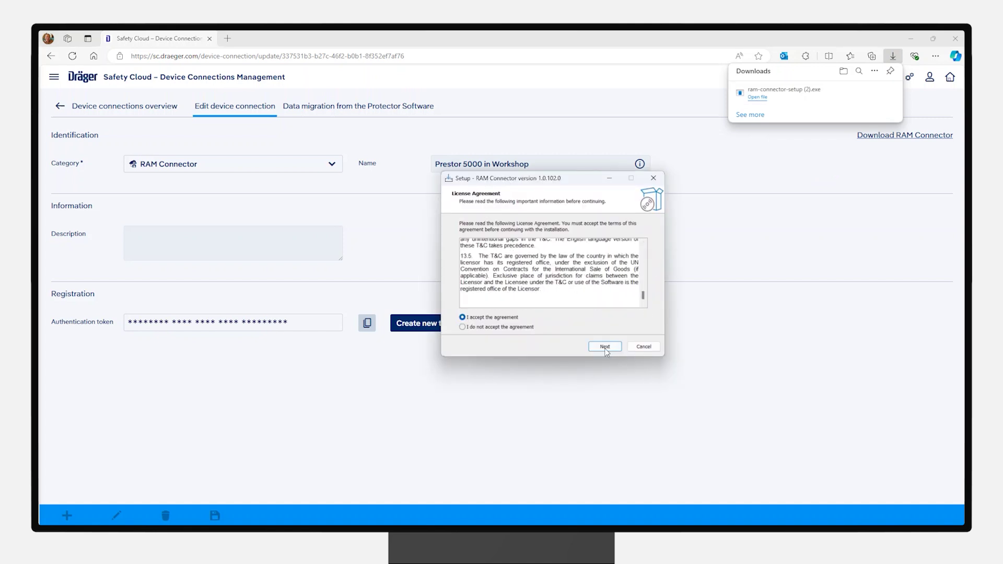
left_click(605, 346)
left_click(606, 346)
left_click(604, 346)
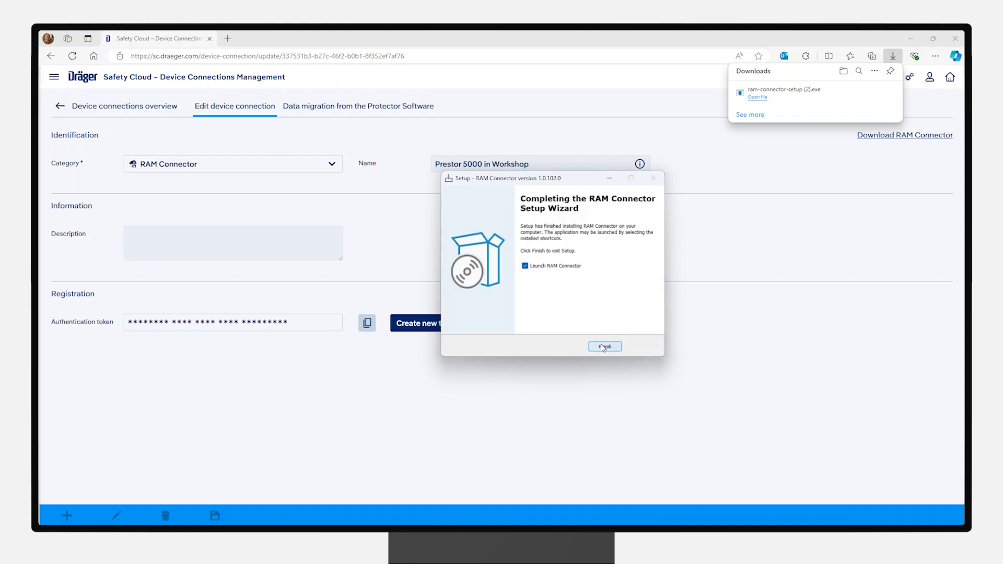
left_click(604, 346)
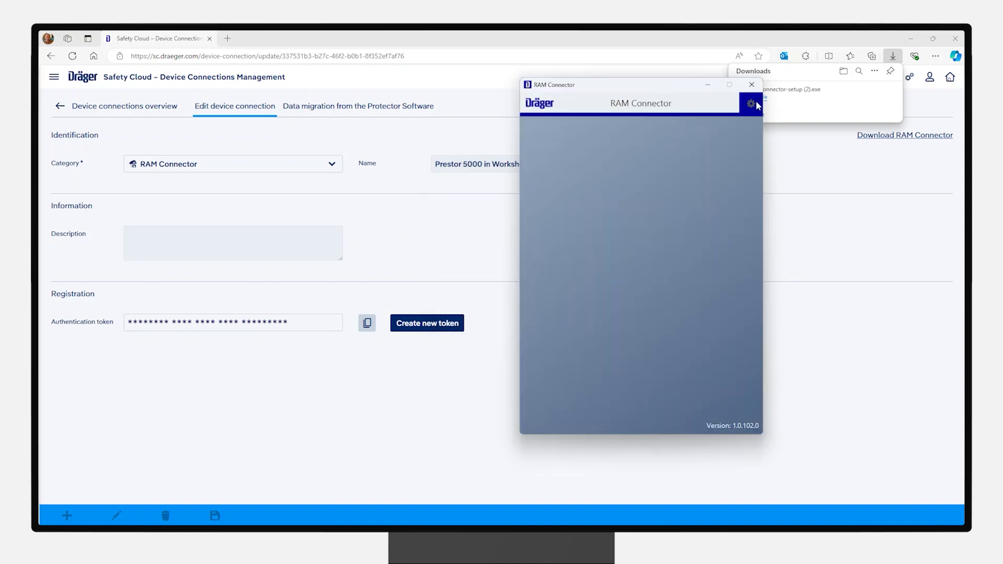
Step: Paste the connection's authentication token into RAM Connector settings and test the Safety Cloud connection
left_click(752, 109)
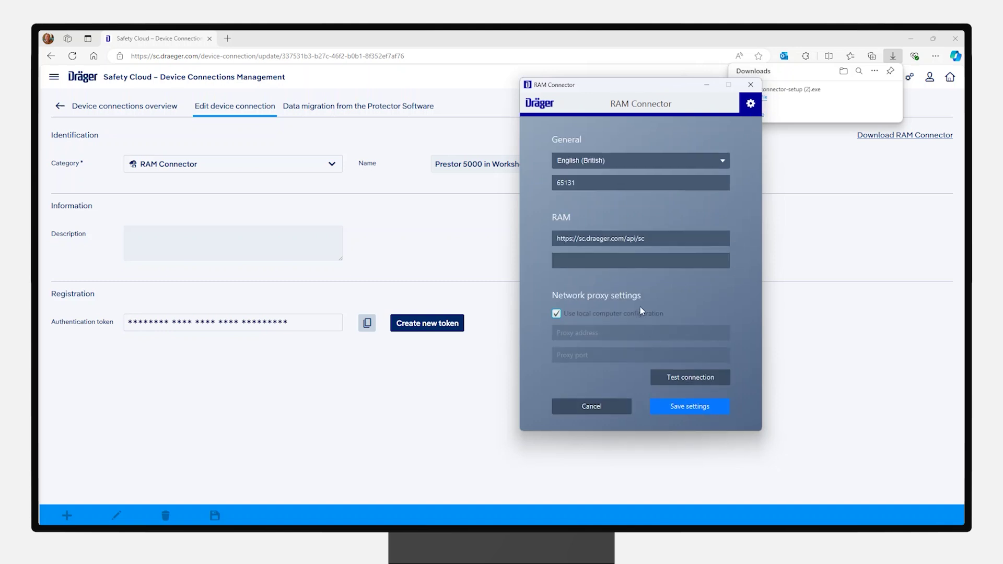
left_click(653, 274)
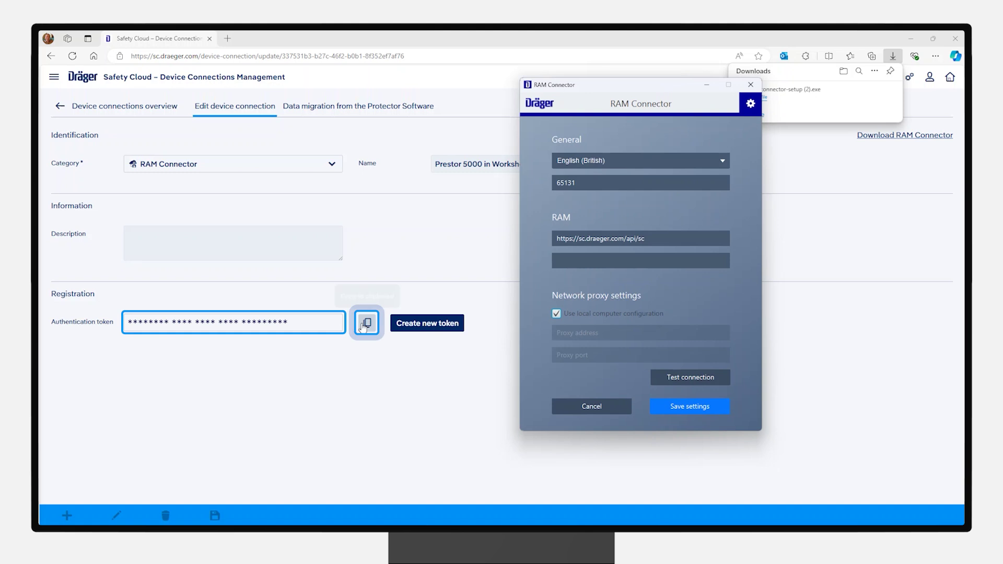
left_click(640, 261)
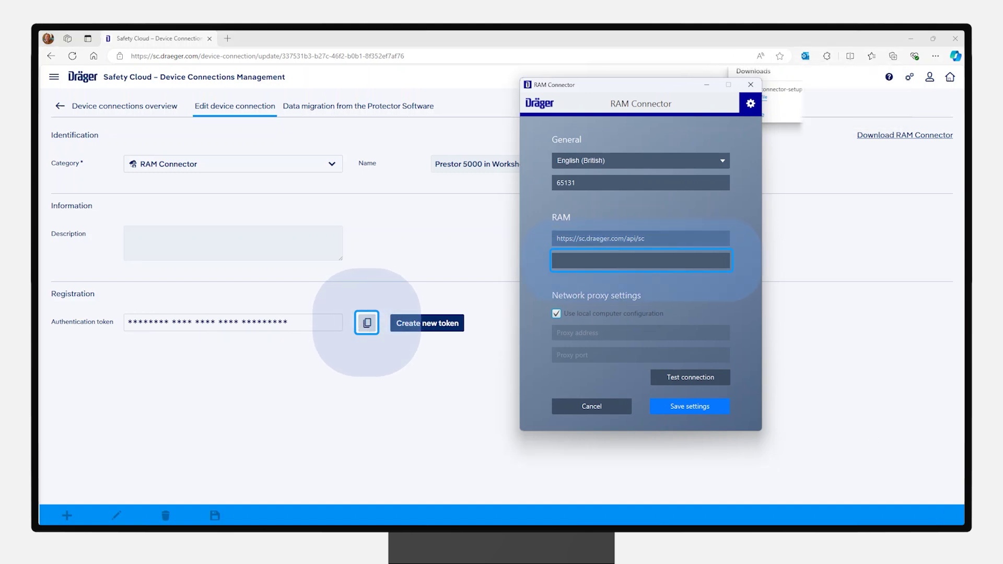
key("ctrl+v")
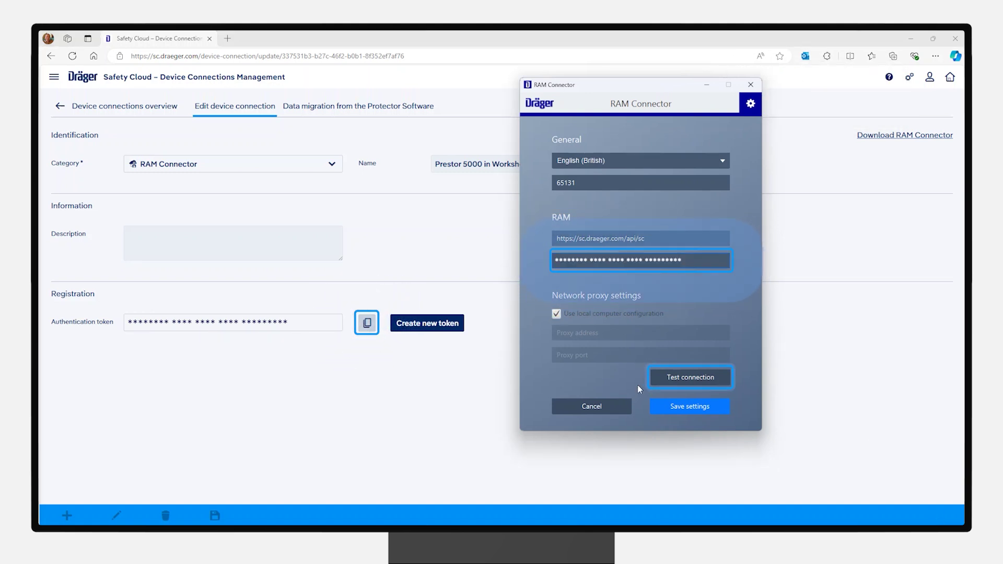
left_click(683, 375)
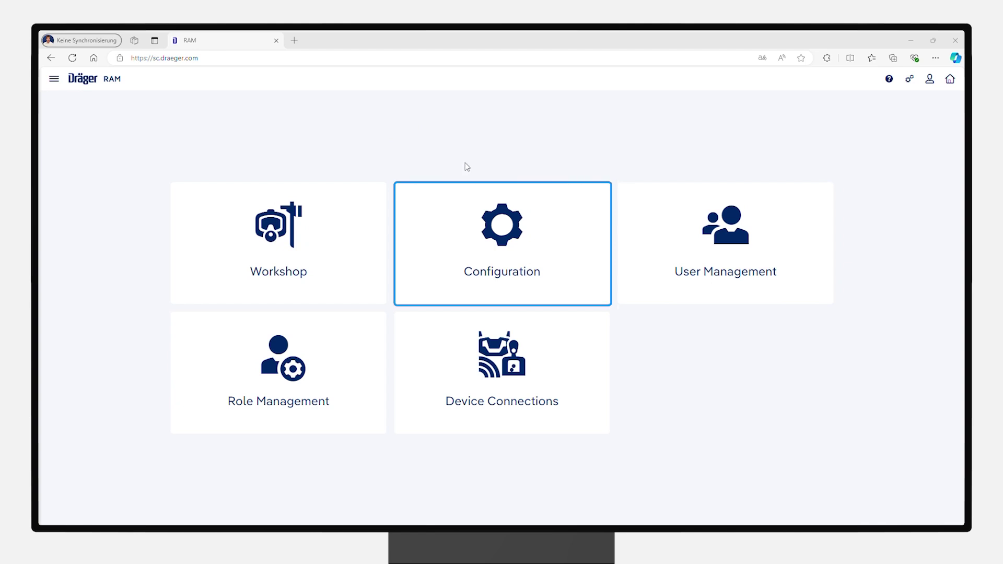
Step: Create a Station location 'Test House' with Static property and select it
left_click(460, 240)
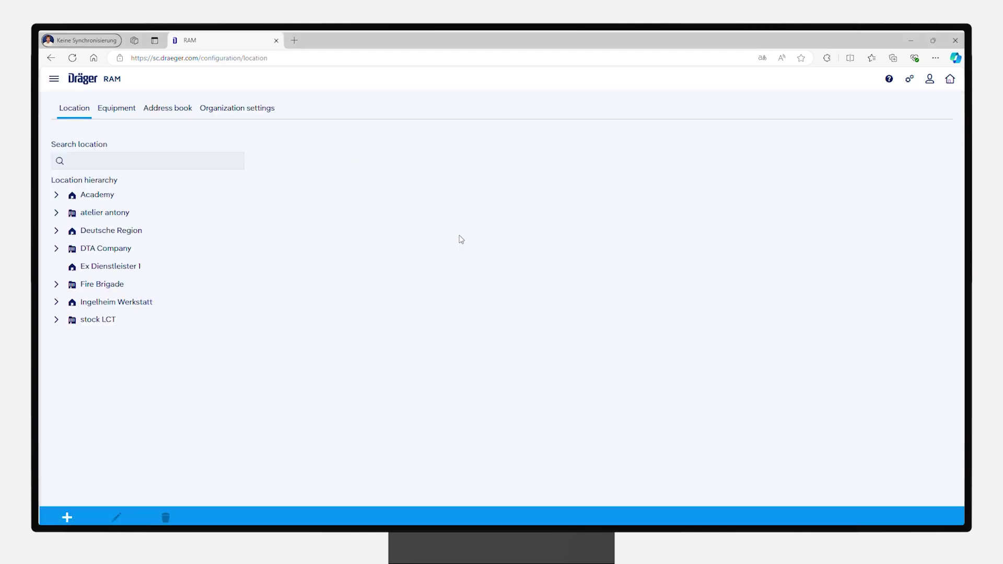
left_click(67, 517)
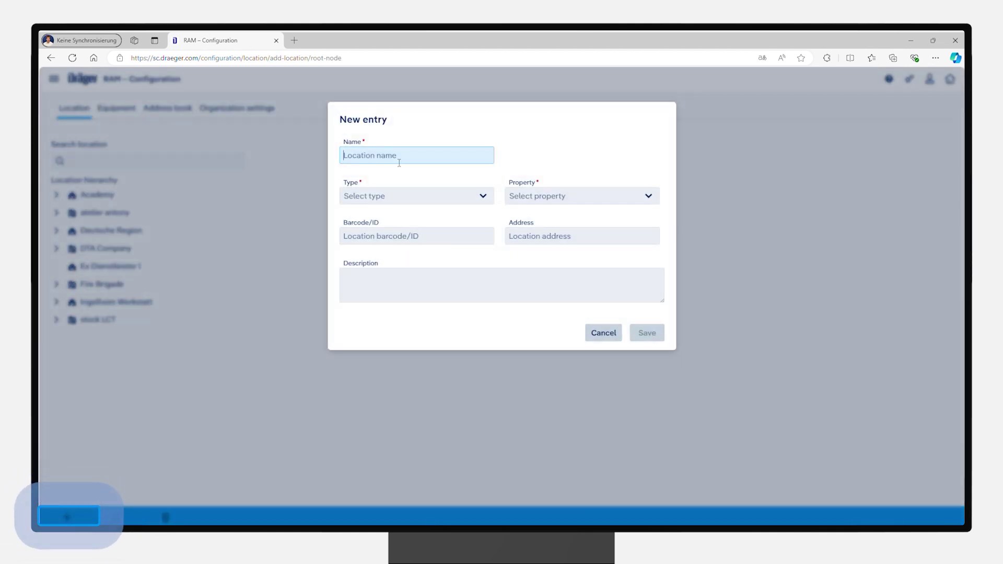
type("Test House")
left_click(470, 196)
left_click(450, 227)
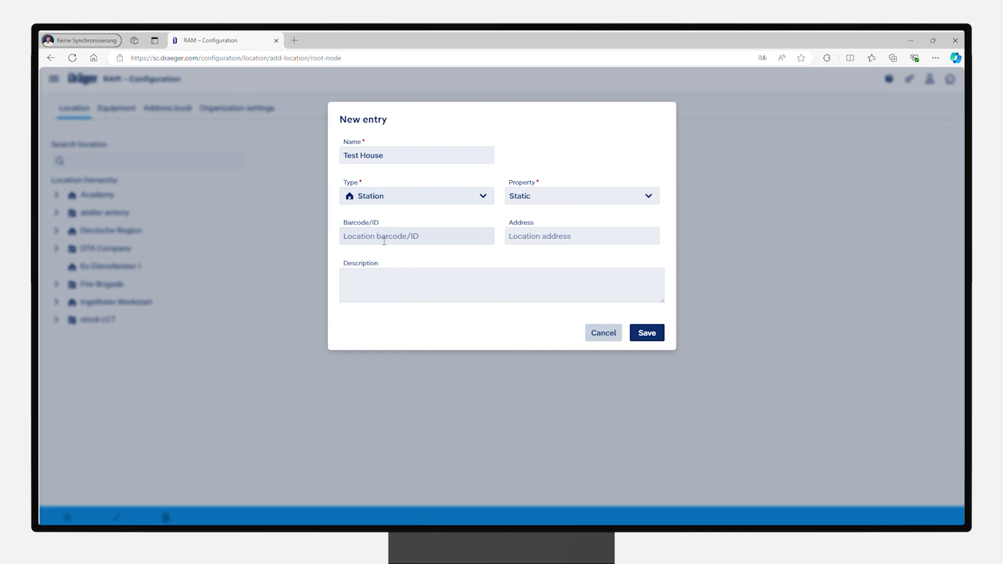
left_click(543, 197)
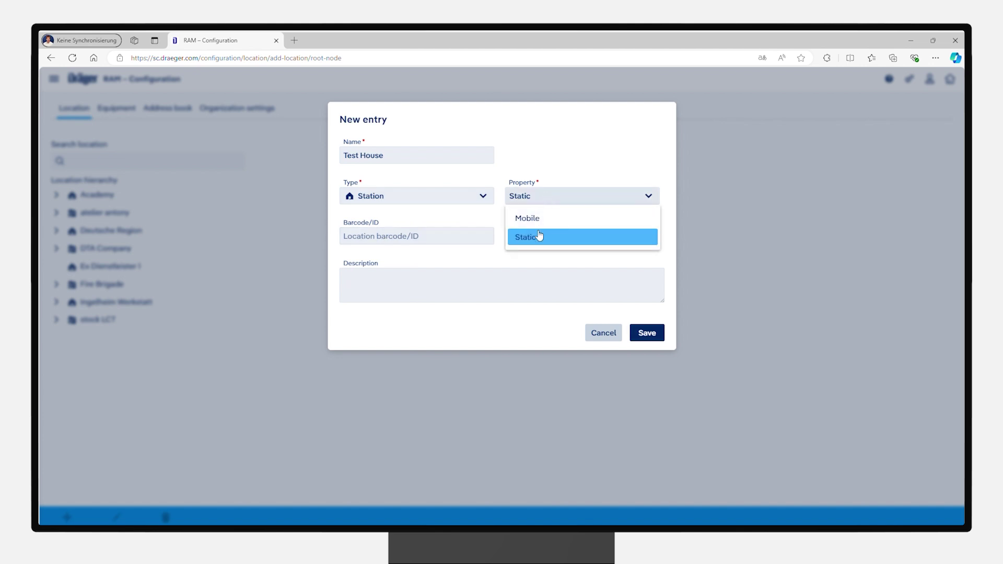
left_click(536, 241)
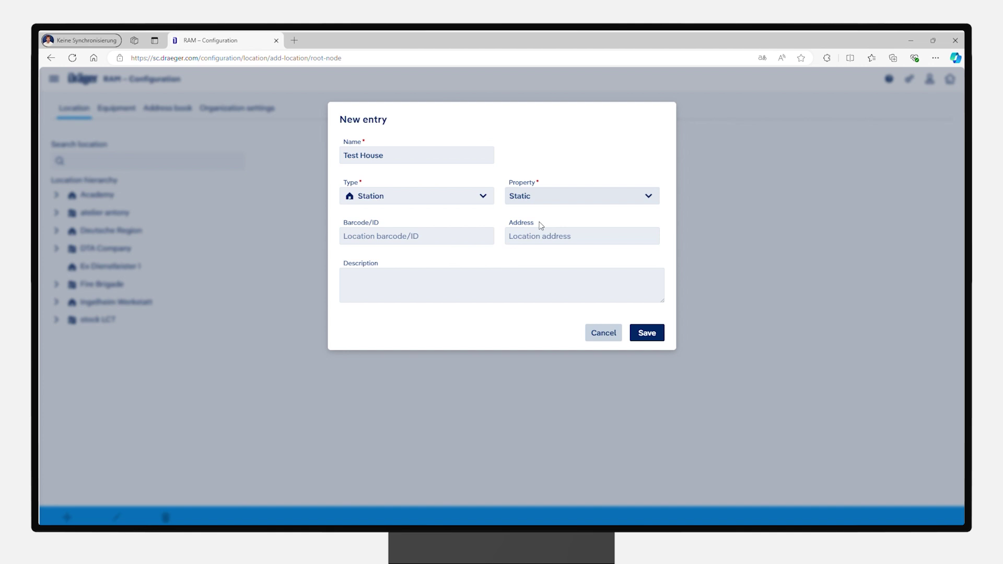
left_click(656, 339)
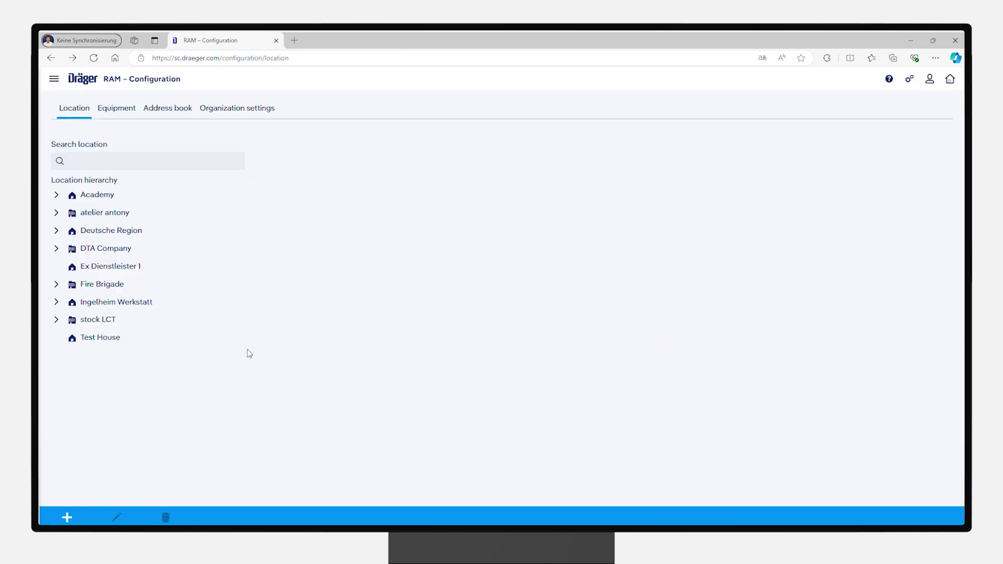
left_click(133, 339)
Step: Add a Floor location named 'Test Floor 2' under Test House
left_click(68, 517)
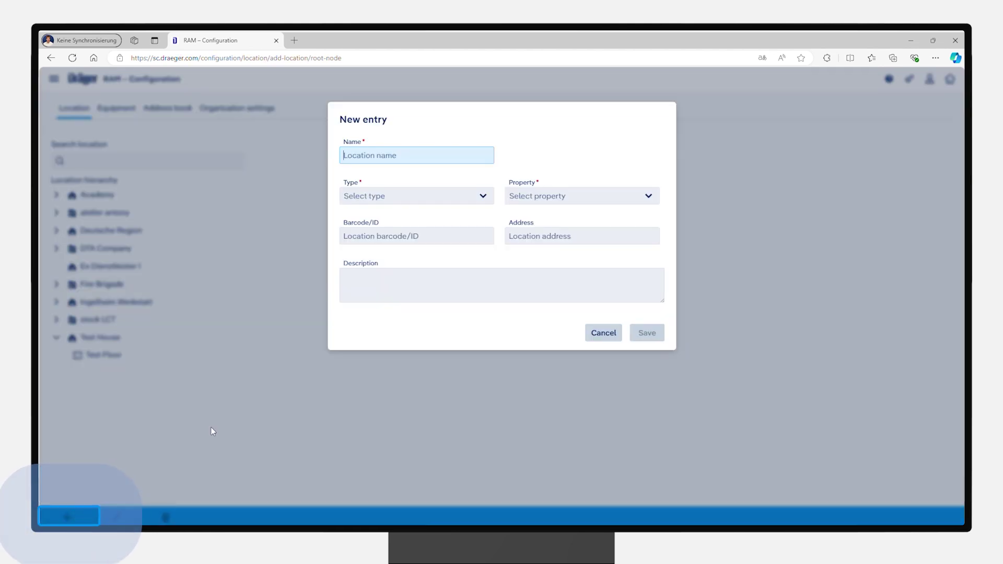
type("Te")
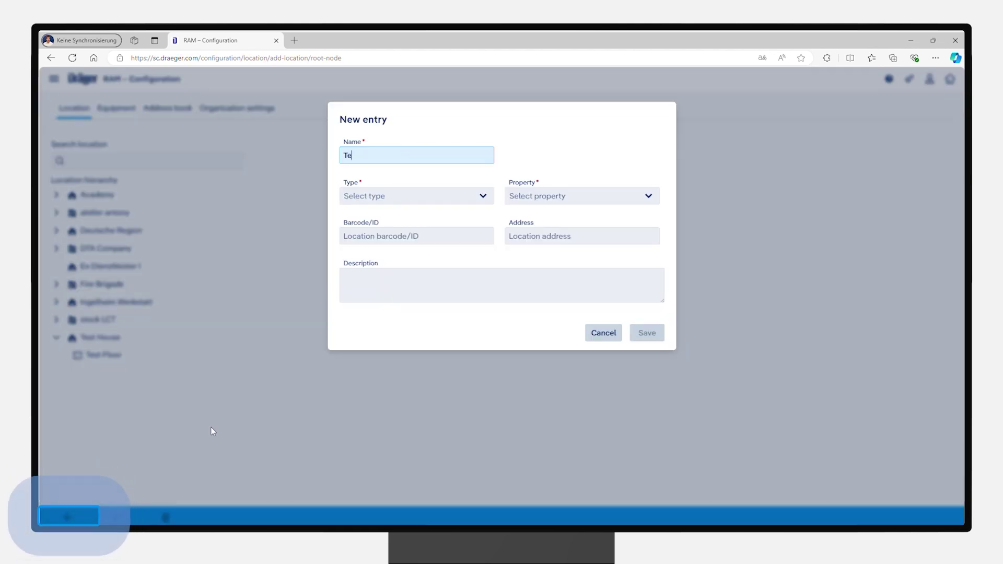
type("st Floor 2")
left_click(431, 203)
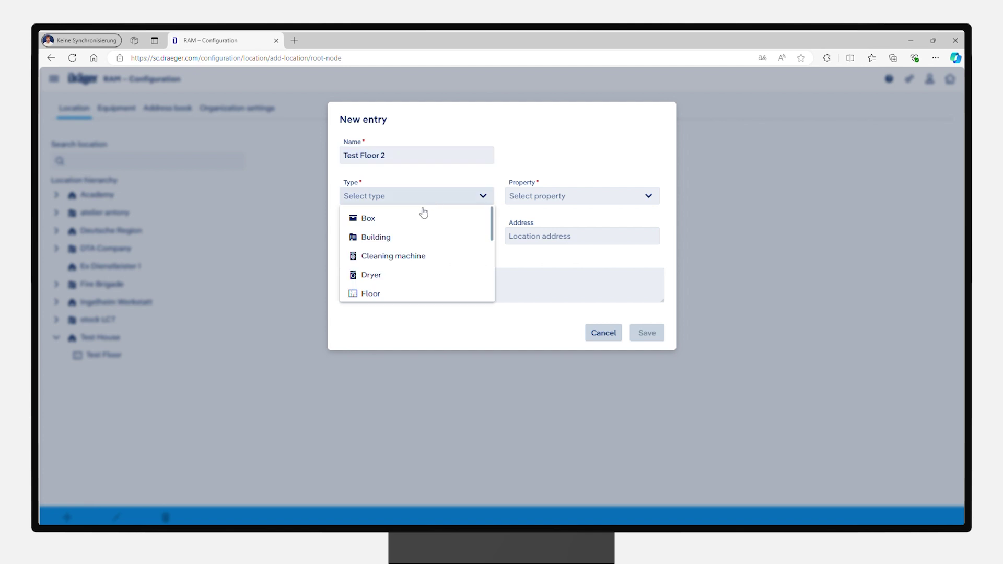
left_click(397, 293)
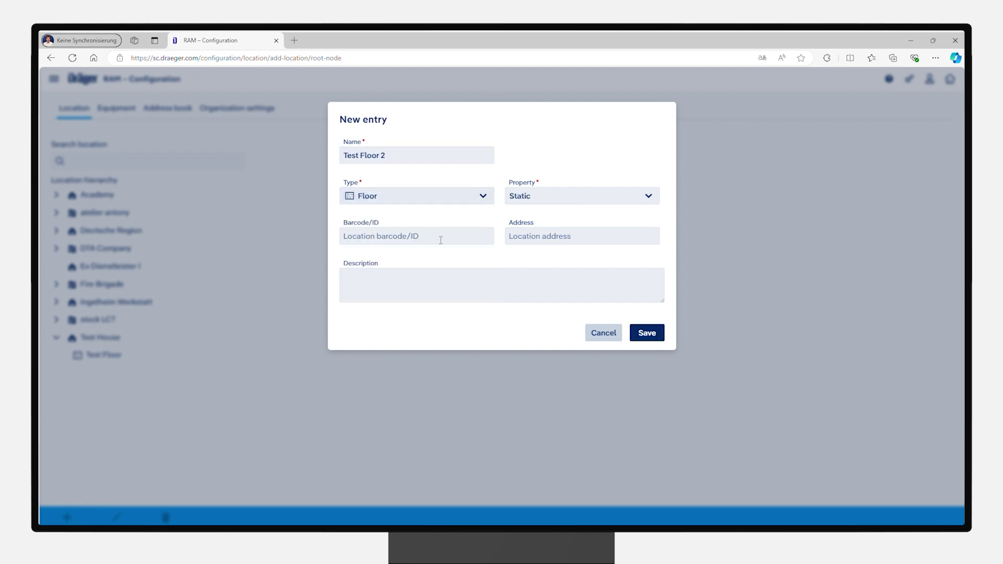
left_click(646, 333)
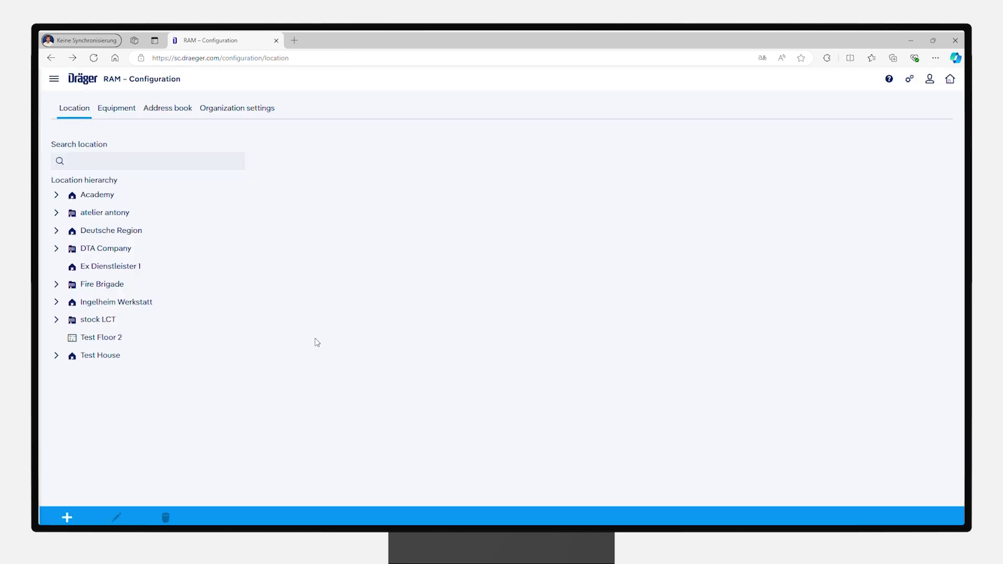
Step: Move Test Room from Test Floor to under Test Floor 2
left_click(131, 340)
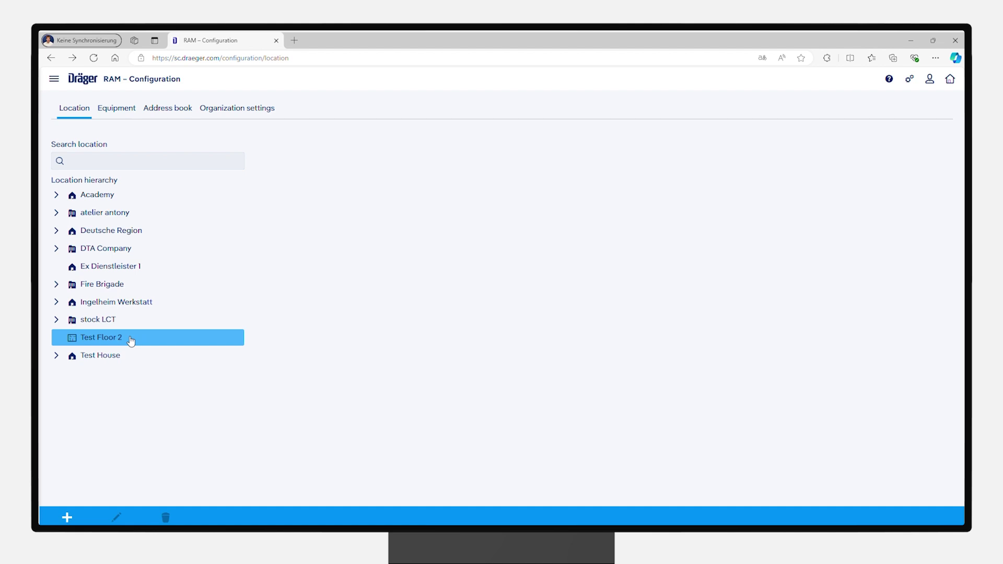
left_click(116, 357)
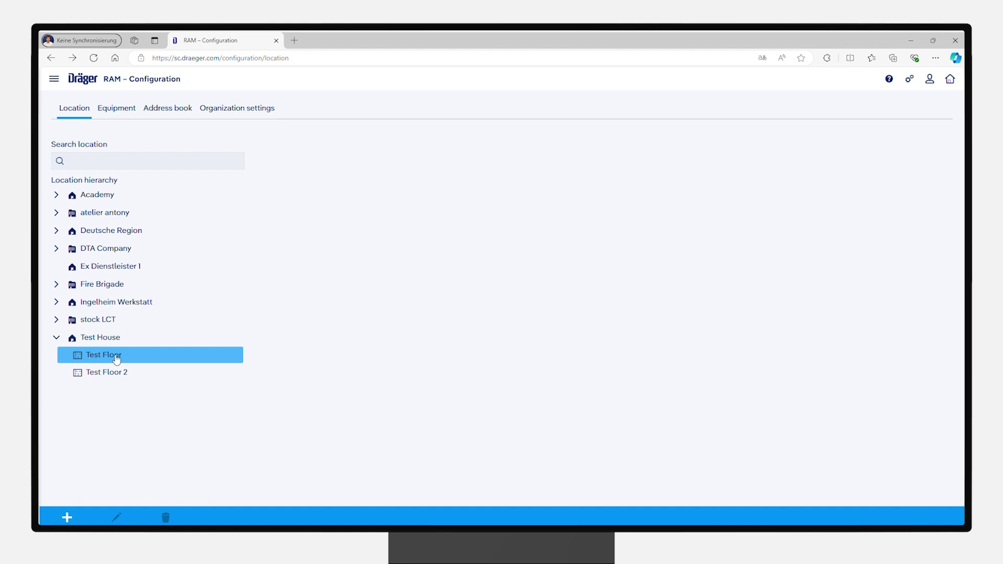
left_click_drag(121, 374, 140, 390)
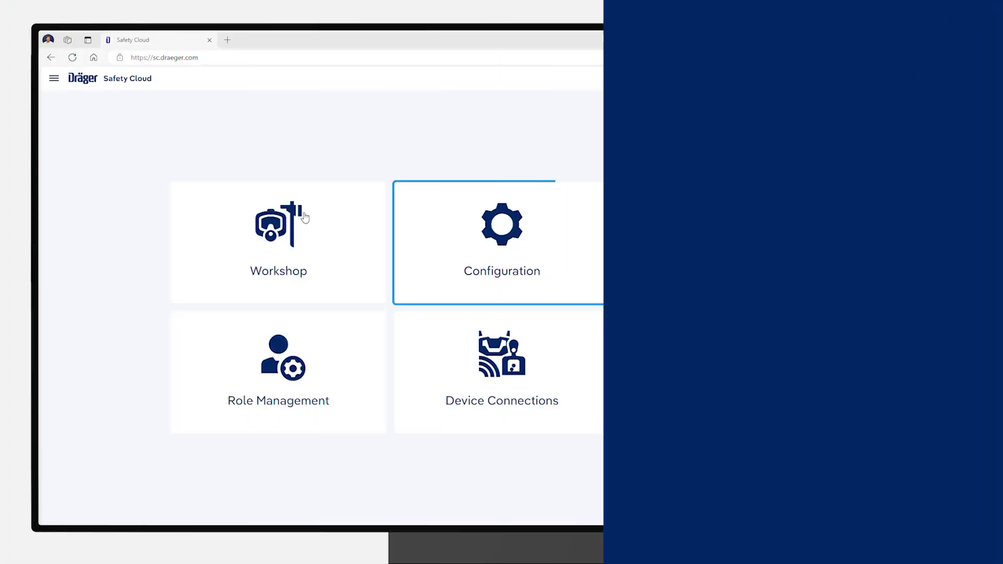
Step: Go to Configuration's Equipment tab and start the equipment hierarchy import
left_click(483, 227)
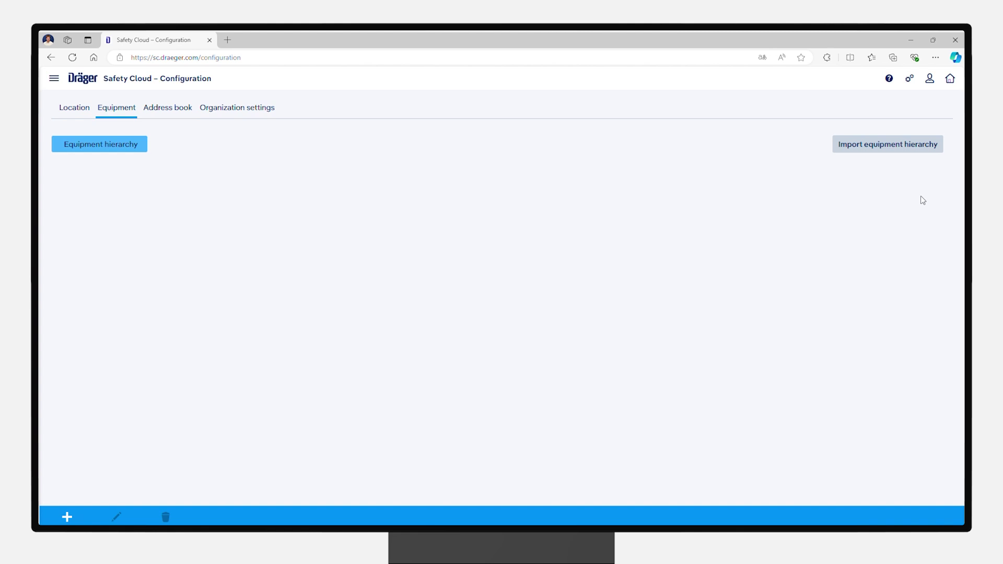
left_click(886, 147)
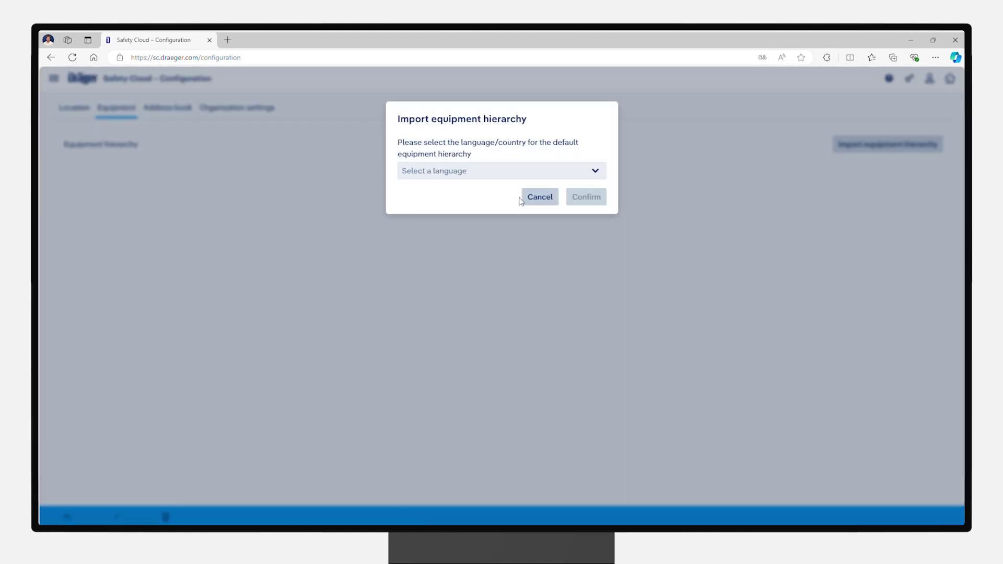
Step: Import the default equipment hierarchy in English (British) and dismiss the success message
left_click(594, 171)
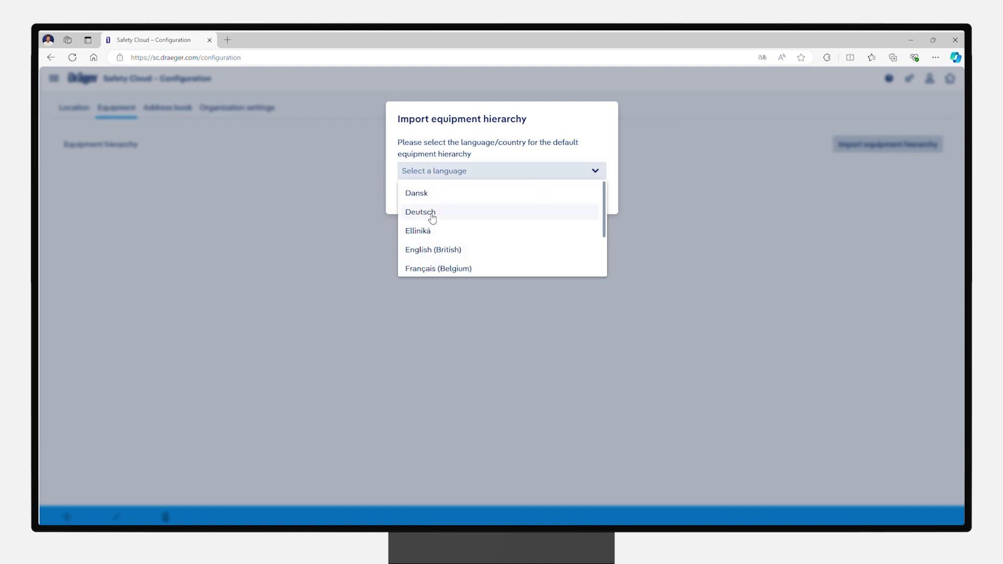
left_click(441, 251)
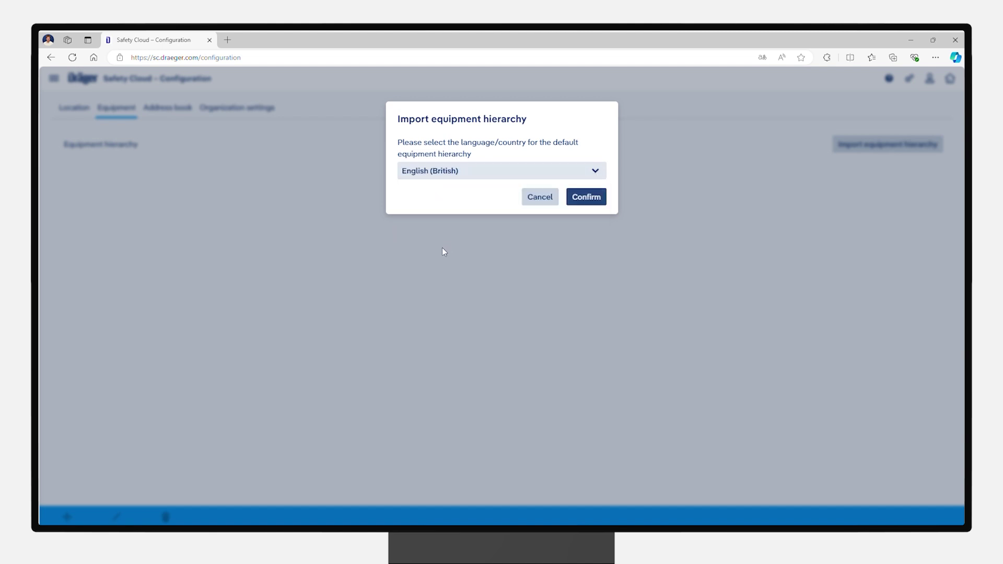
left_click(593, 197)
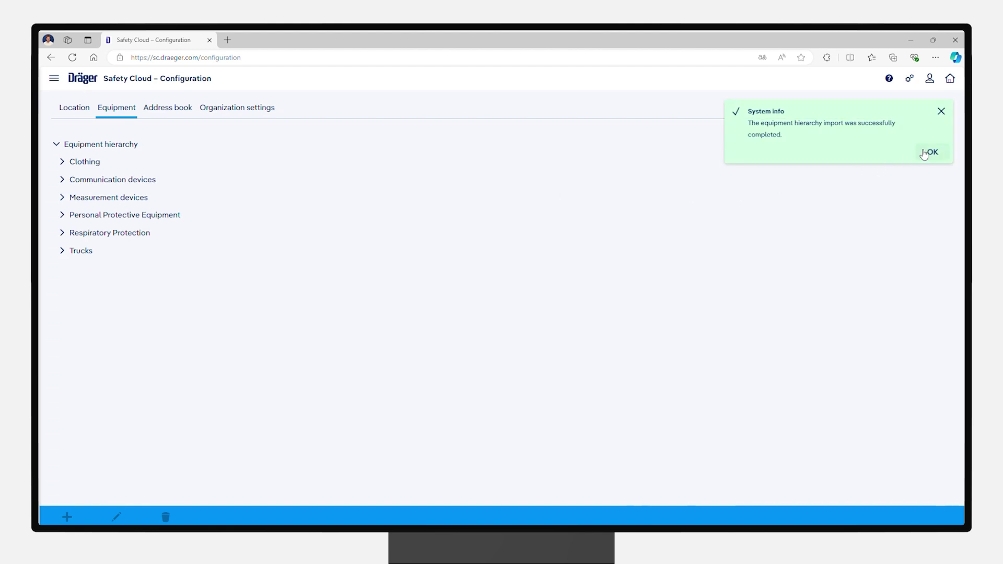
left_click(924, 153)
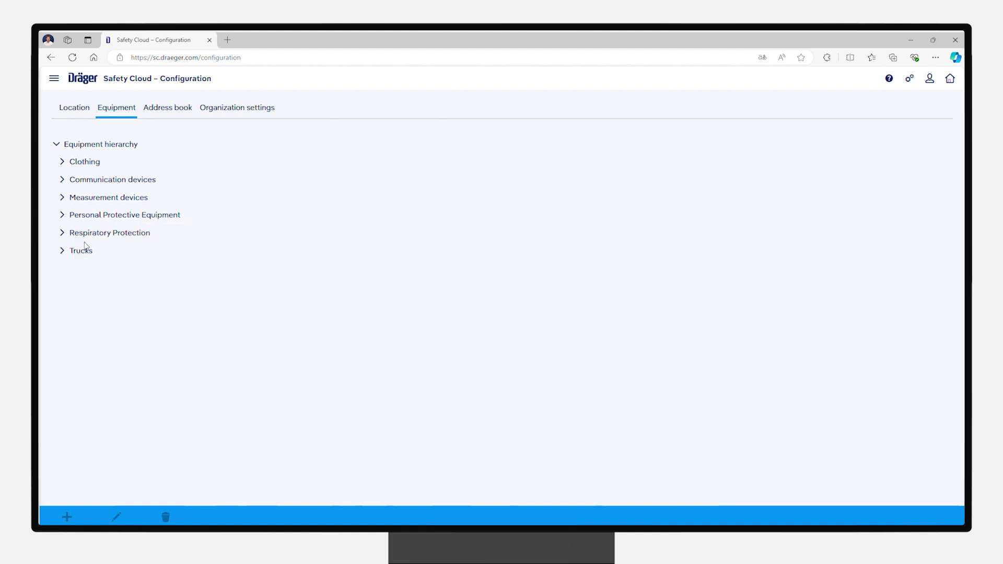
Step: Add a 'Tiller Truck' model under Trucks › Fire engines and open it for editing
left_click(63, 251)
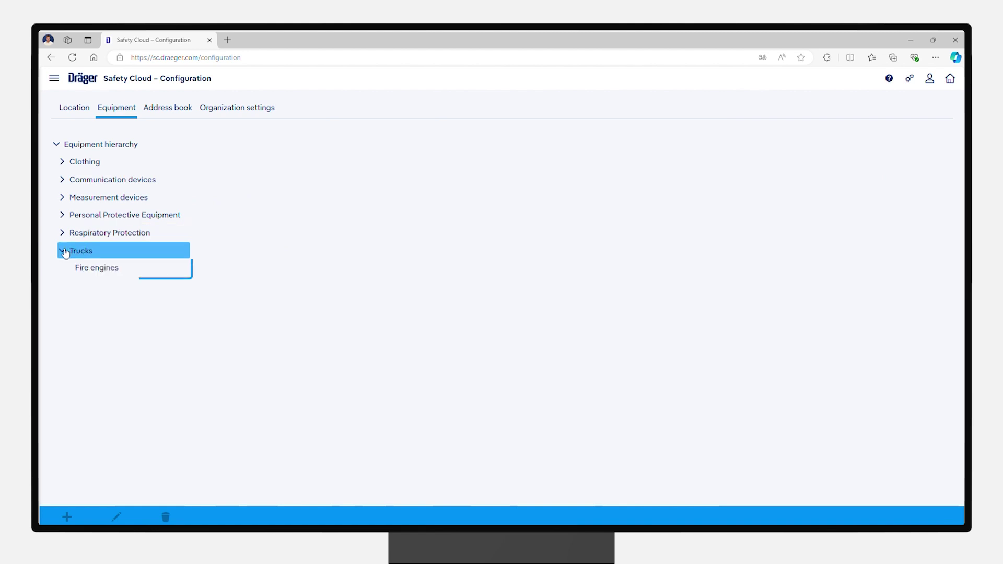
left_click(95, 269)
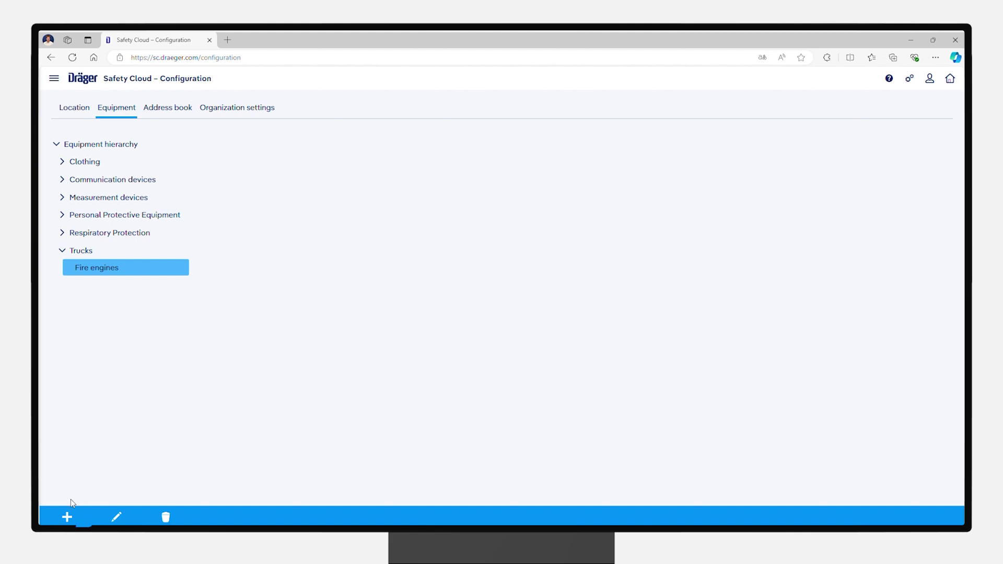
left_click(67, 516)
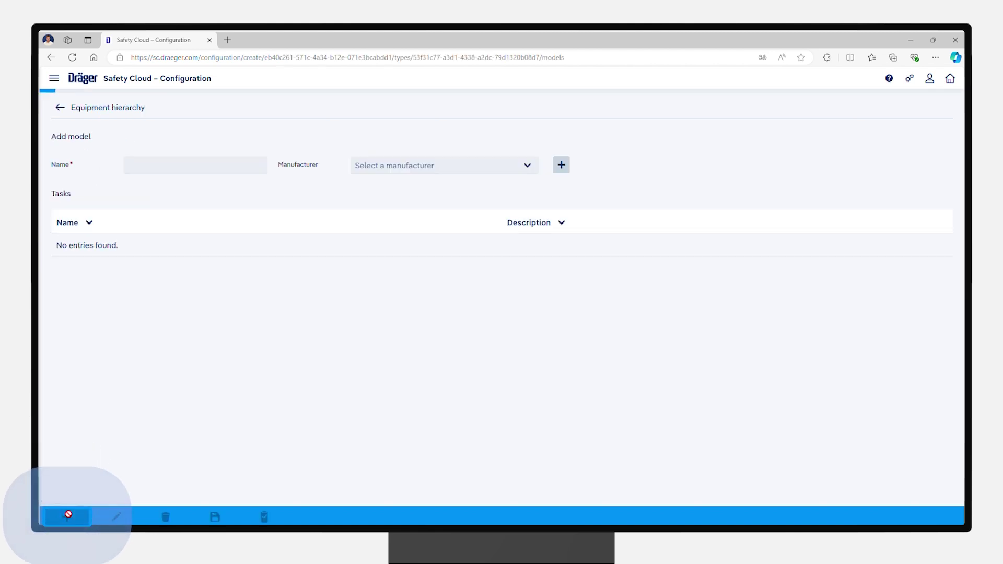
left_click(174, 160)
type("Tiller Truck")
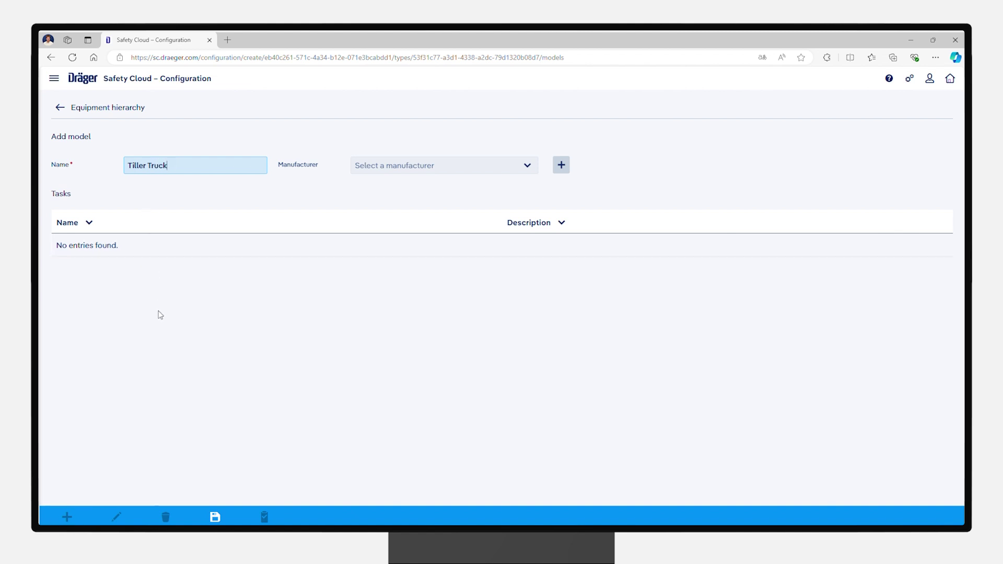
left_click(160, 315)
left_click(215, 517)
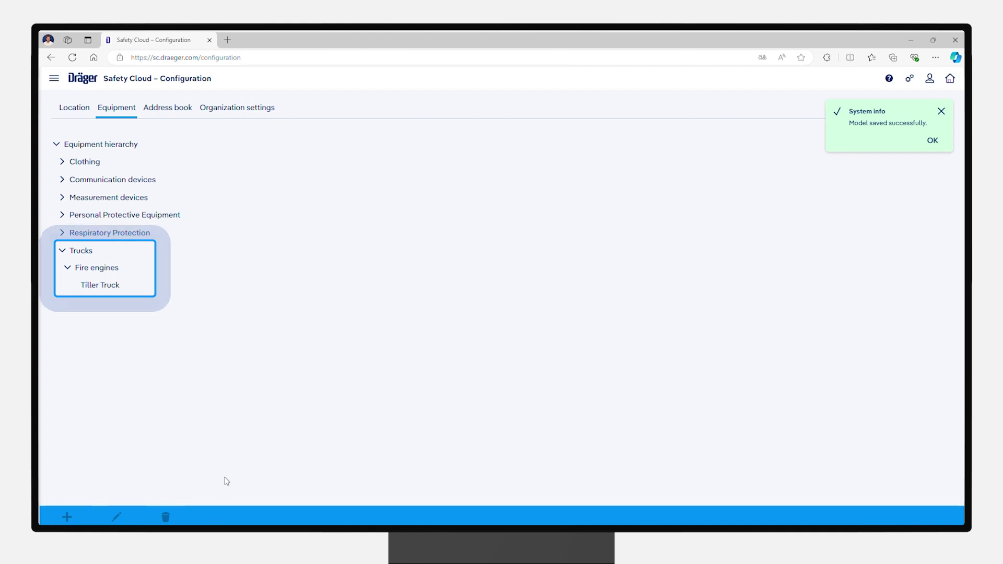
left_click(932, 141)
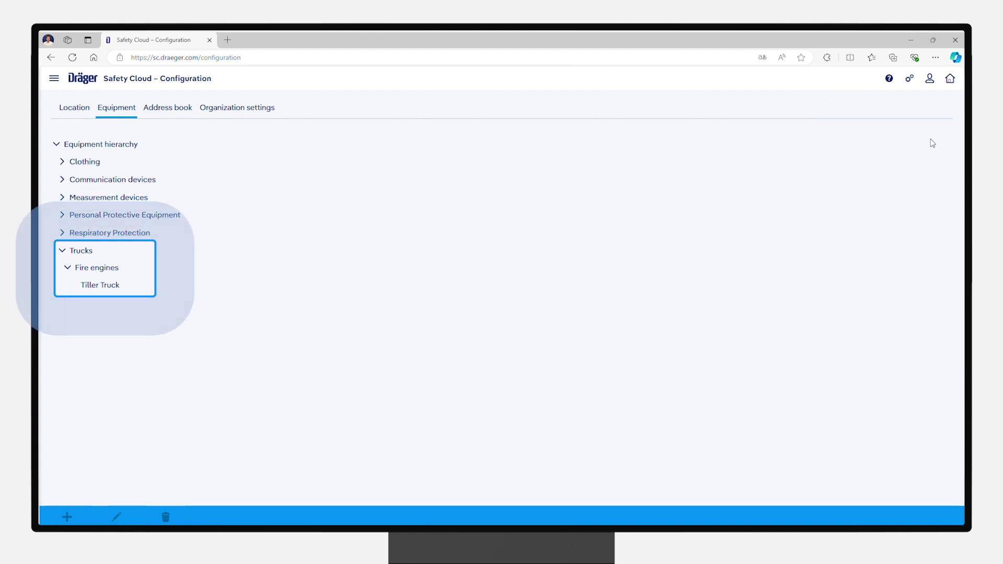
left_click(101, 286)
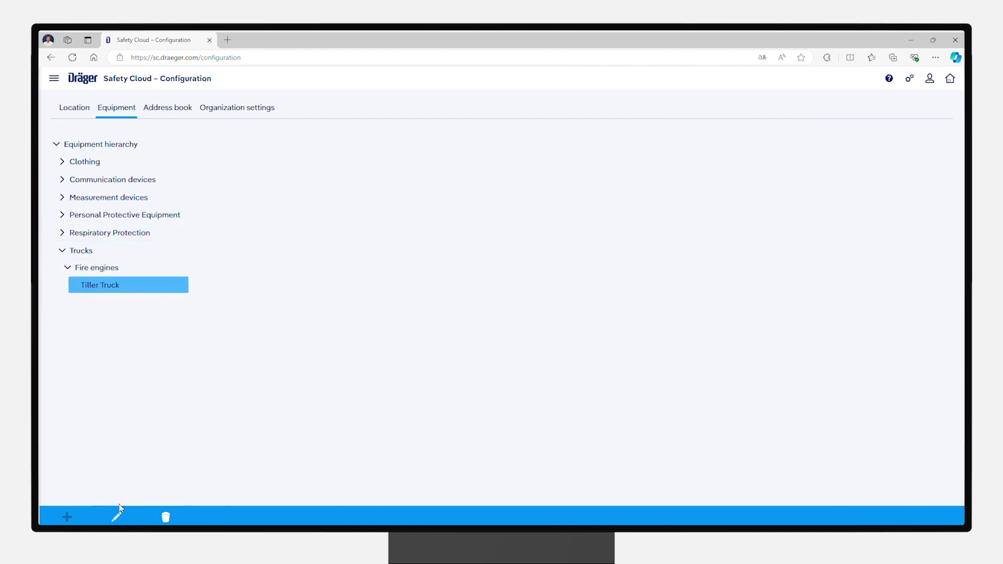
left_click(118, 512)
Step: Add a new task named 'Anuallly' to the Tiller Truck
left_click(69, 510)
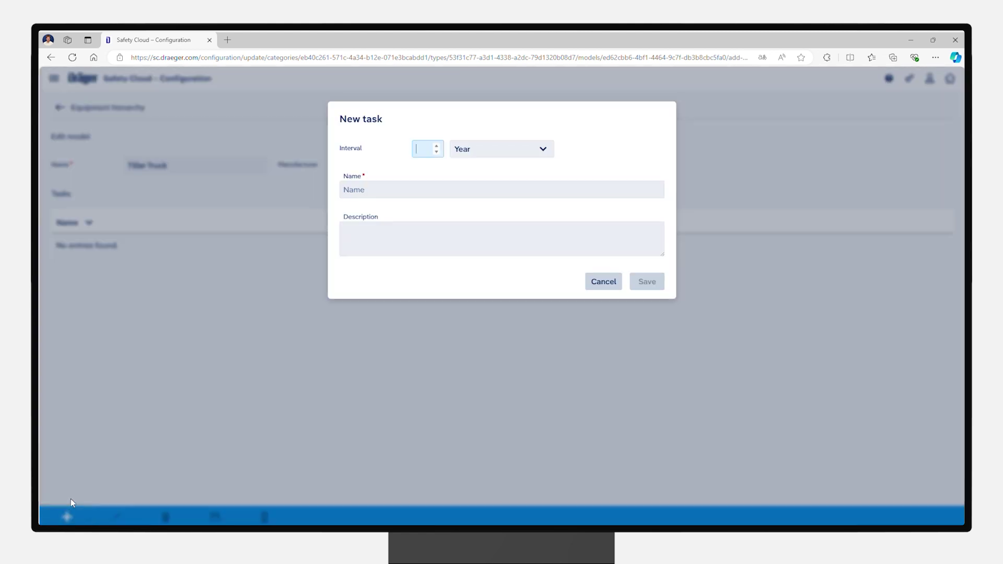
left_click(367, 185)
type("Anuallly")
left_click(648, 285)
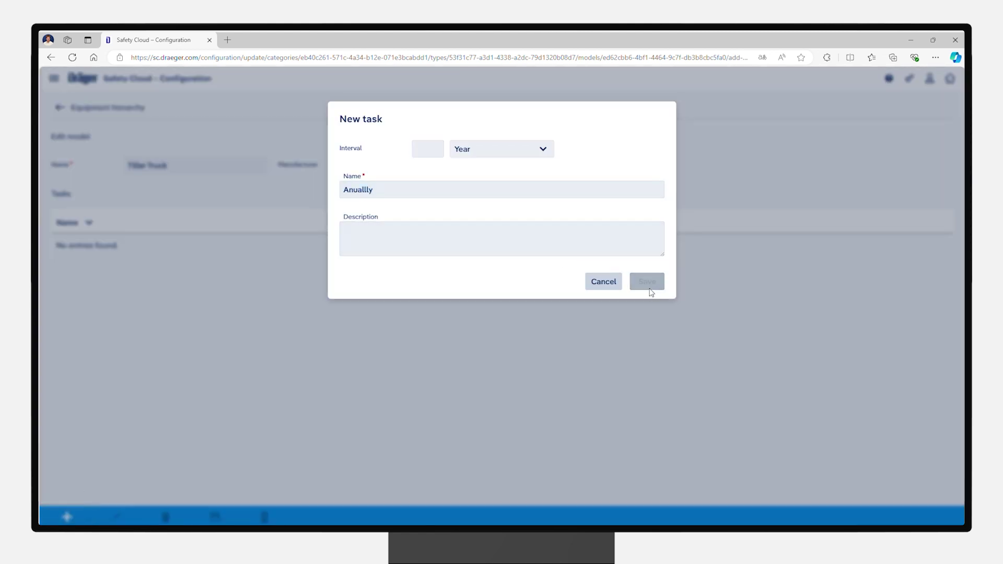
left_click(931, 141)
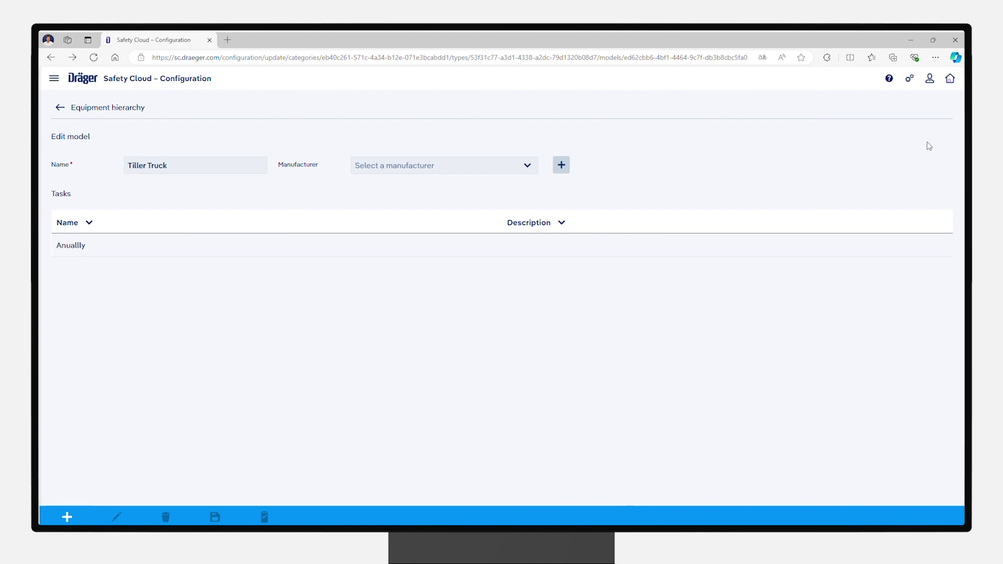
Step: Start the Anuallly checklist with a required 'Visual inspection' item answered by image
left_click(256, 250)
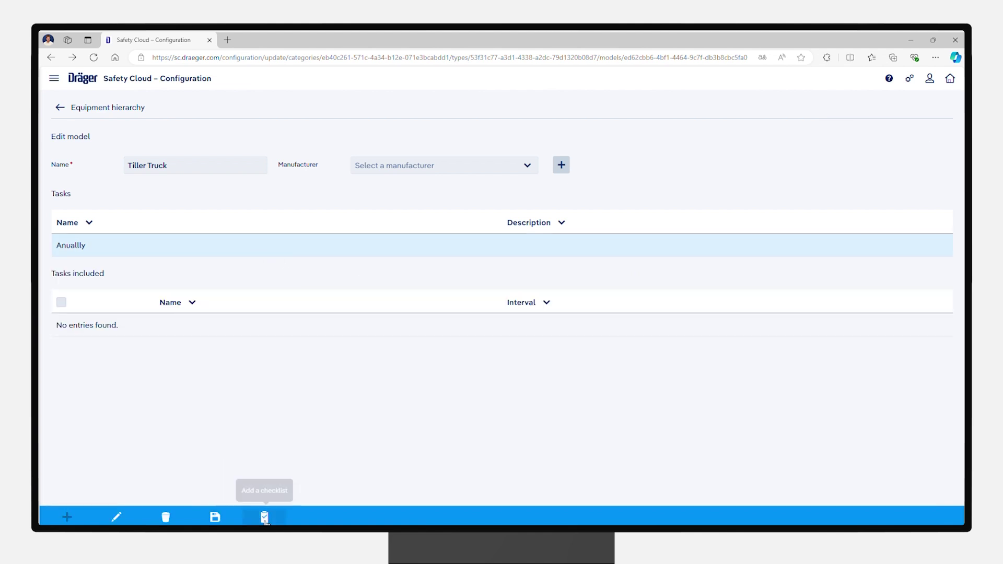
left_click(264, 517)
left_click(417, 282)
type("Visual inspection")
left_click(538, 291)
left_click(537, 346)
left_click(345, 253)
Step: Add a required numeric Tires item with minimum value 7 and unit mm
left_click(367, 323)
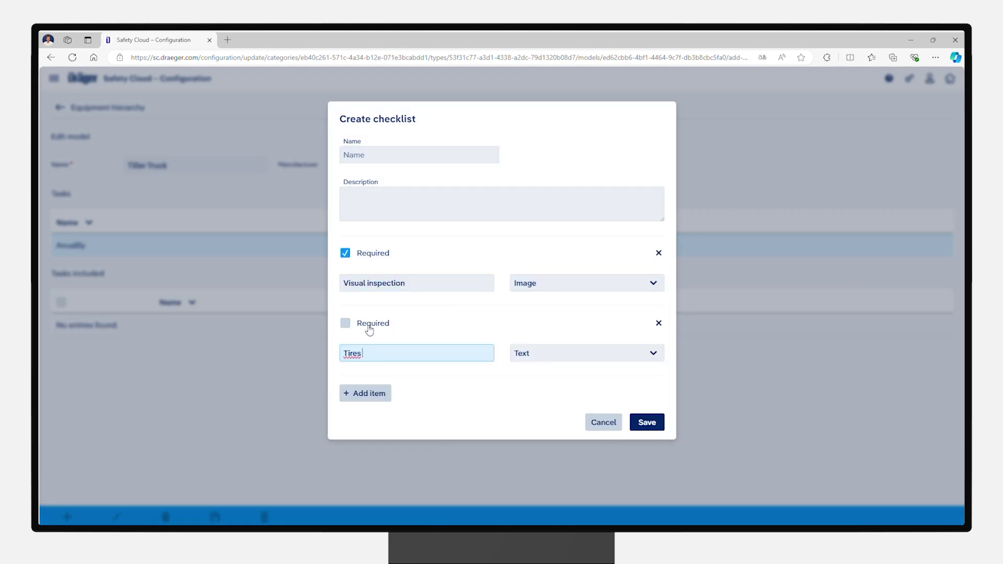
left_click(586, 353)
left_click(557, 432)
left_click(416, 384)
type("7")
left_click(391, 416)
type("mm")
left_click(516, 382)
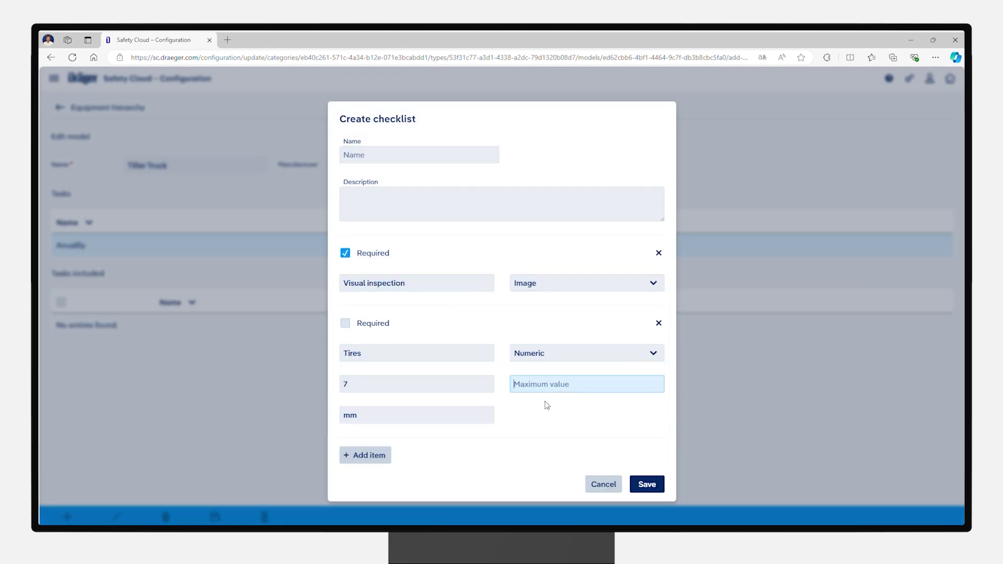
left_click(345, 323)
Step: Add a required yes/no Ladders item and a 'Fire extinguisher' item, then save the checklist
left_click(365, 455)
left_click(579, 430)
left_click(525, 336)
left_click(345, 401)
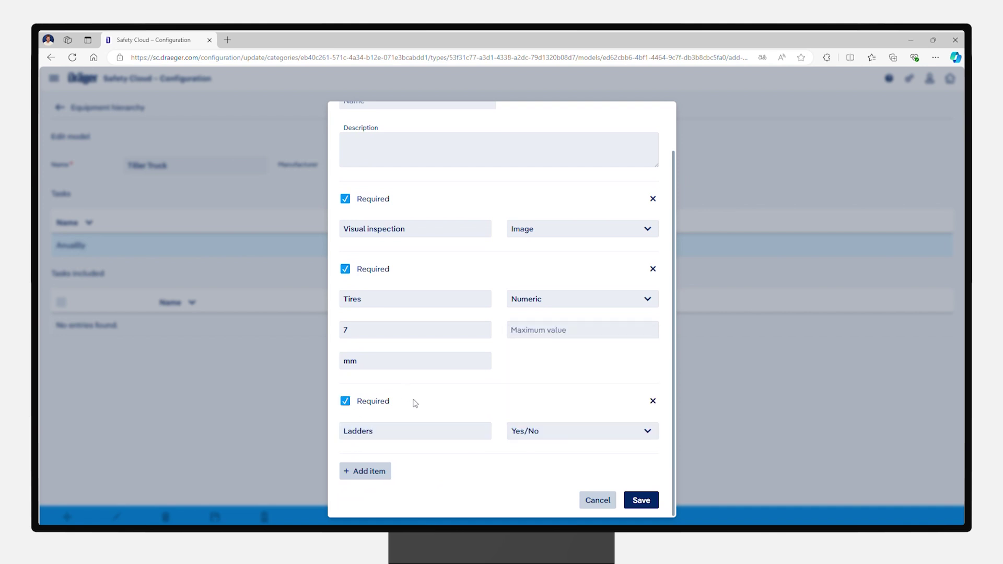
left_click(365, 470)
type("Fire extinguisher")
left_click(641, 500)
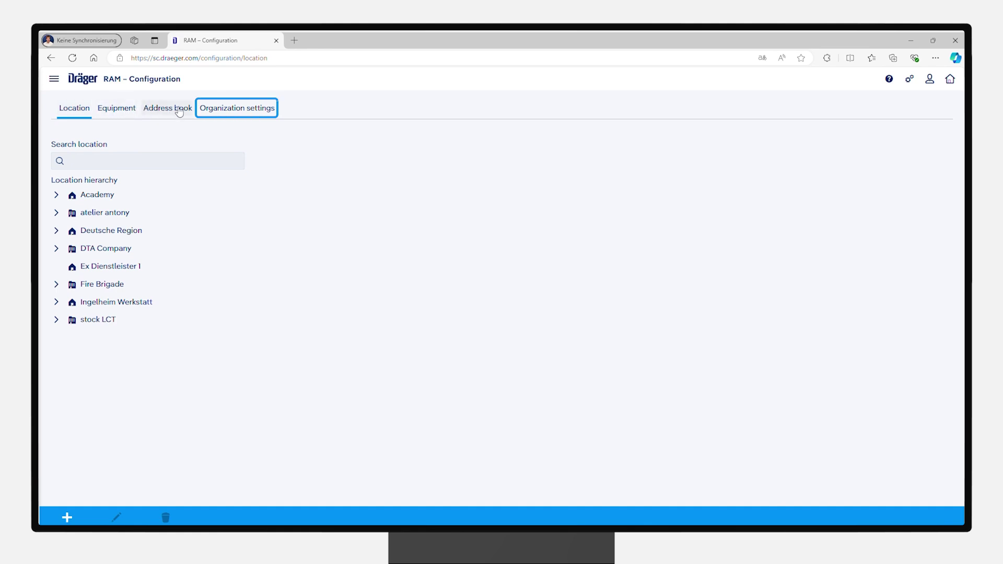
left_click(236, 111)
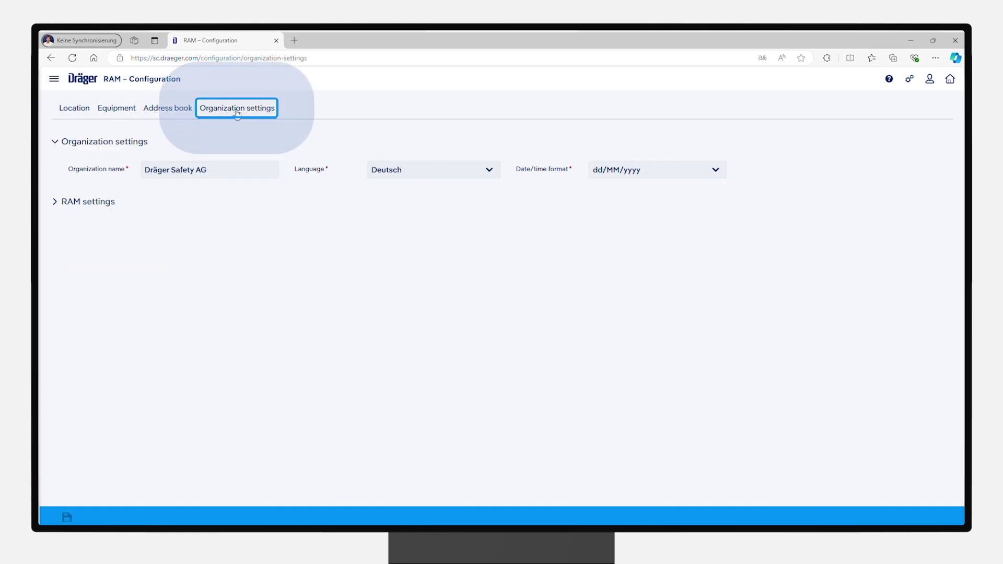
left_click(490, 173)
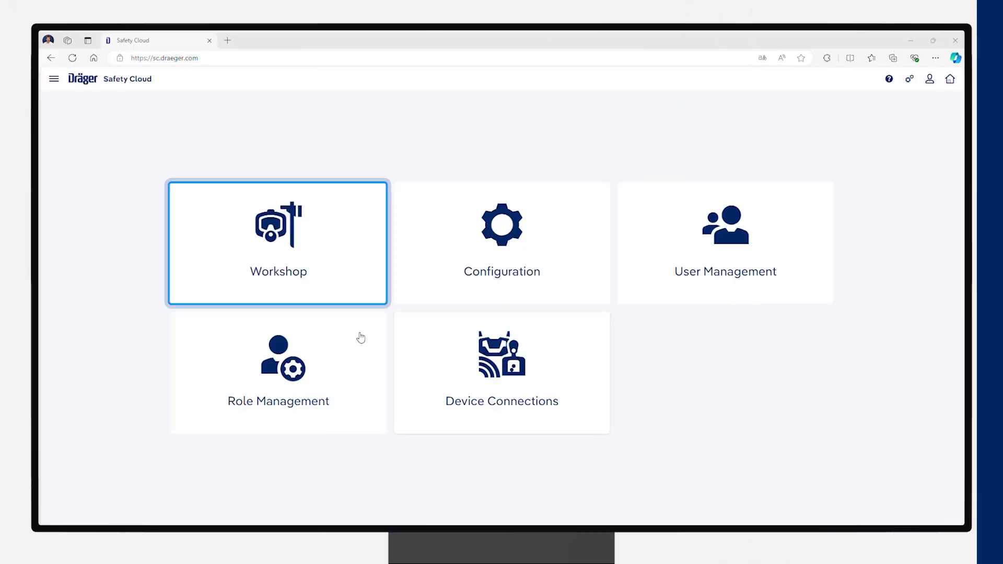
Step: Upload the equipment import CSV template into Workshop > Inventory, adding the 93 SCBA items
left_click(315, 236)
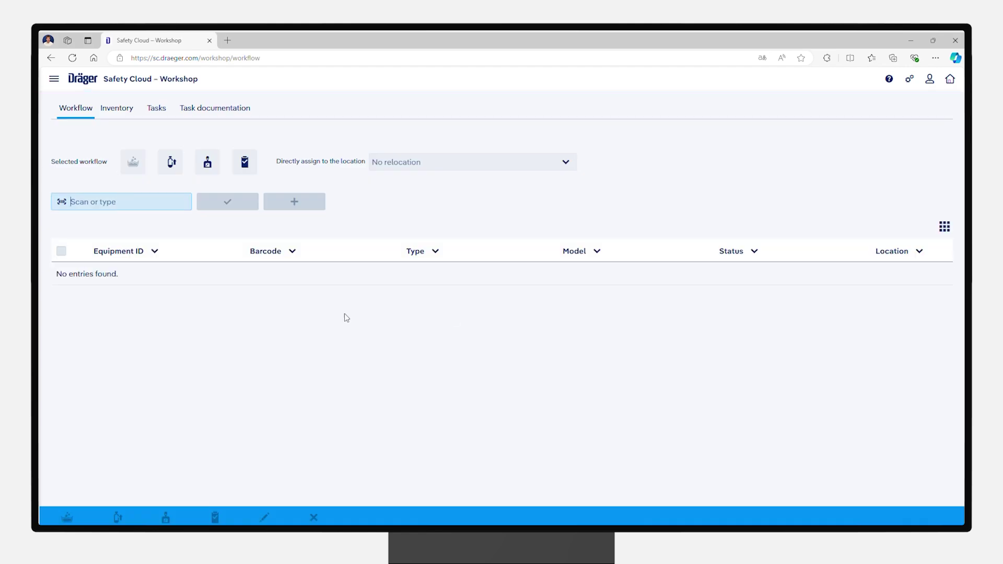
left_click(108, 117)
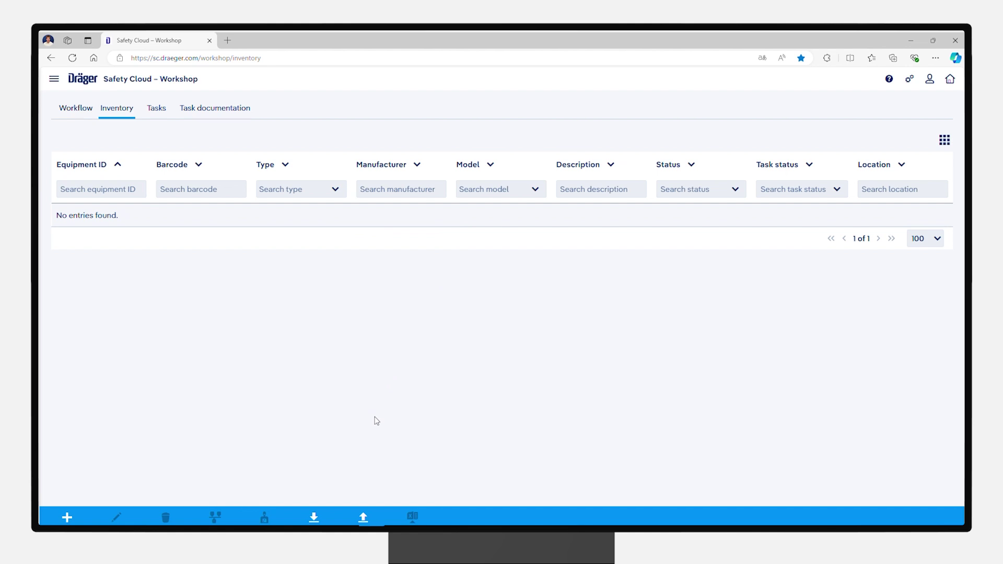
left_click(364, 517)
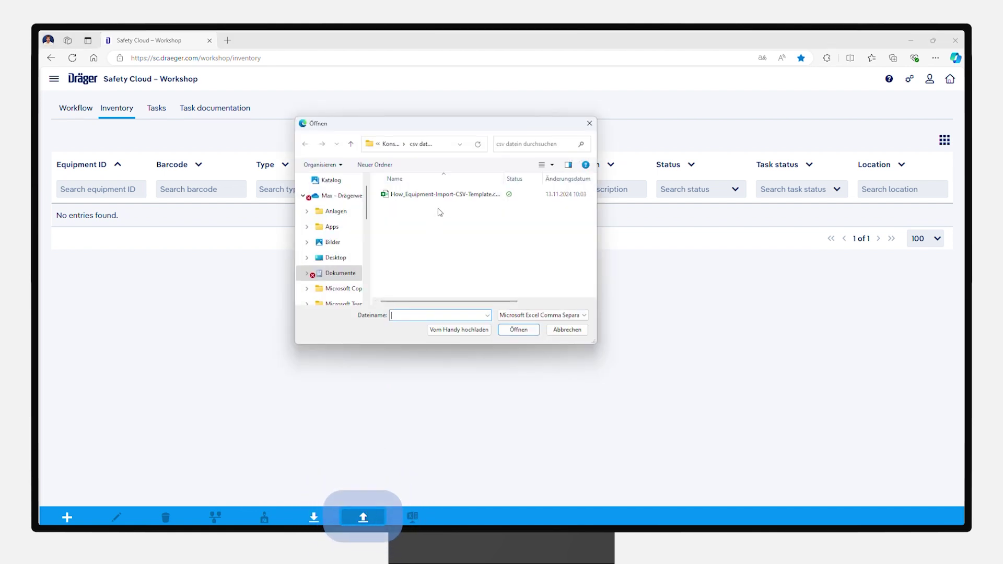
left_click(448, 200)
left_click(517, 329)
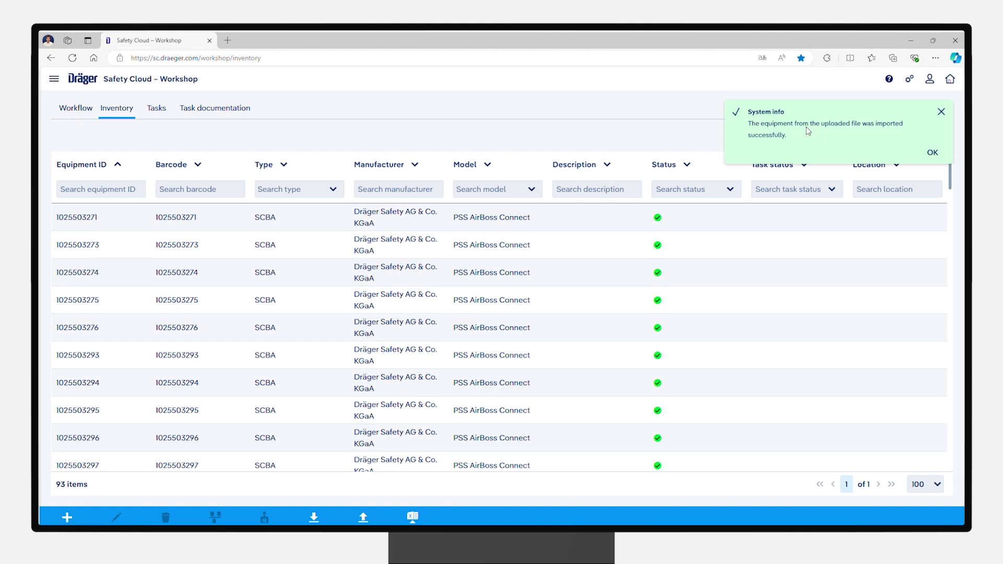
left_click(932, 153)
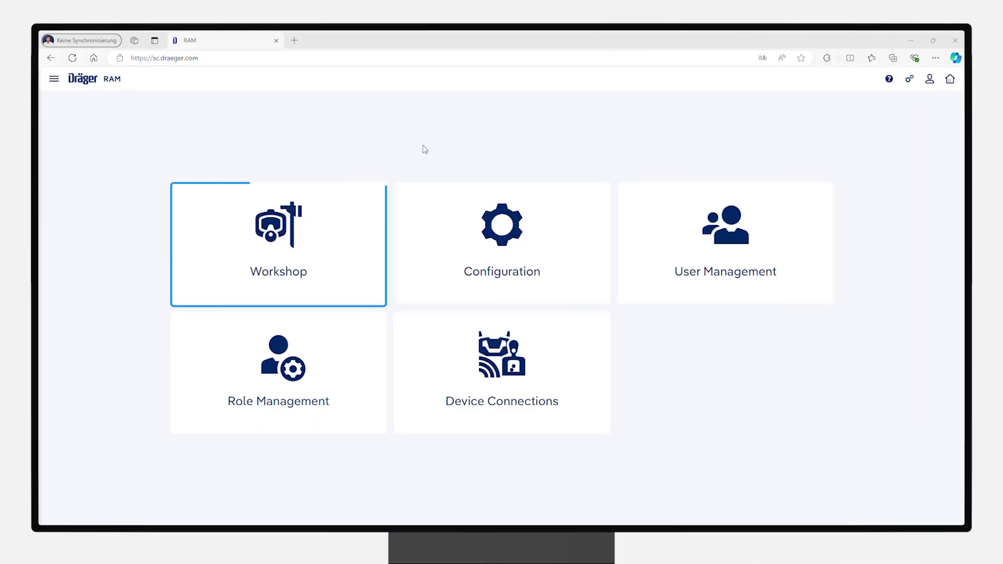
Step: Filter the Workshop inventory to show only Helmets
left_click(374, 257)
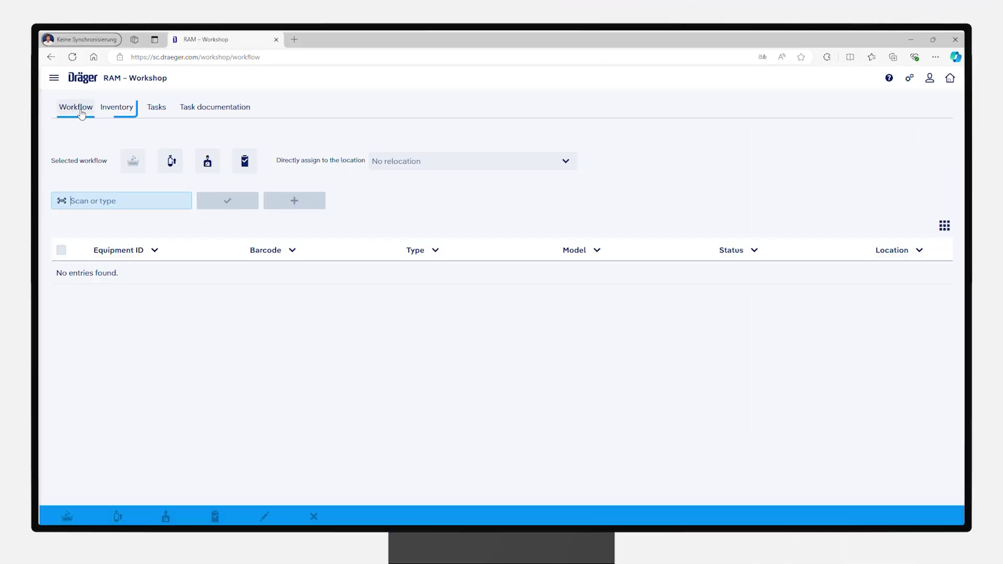
left_click(117, 113)
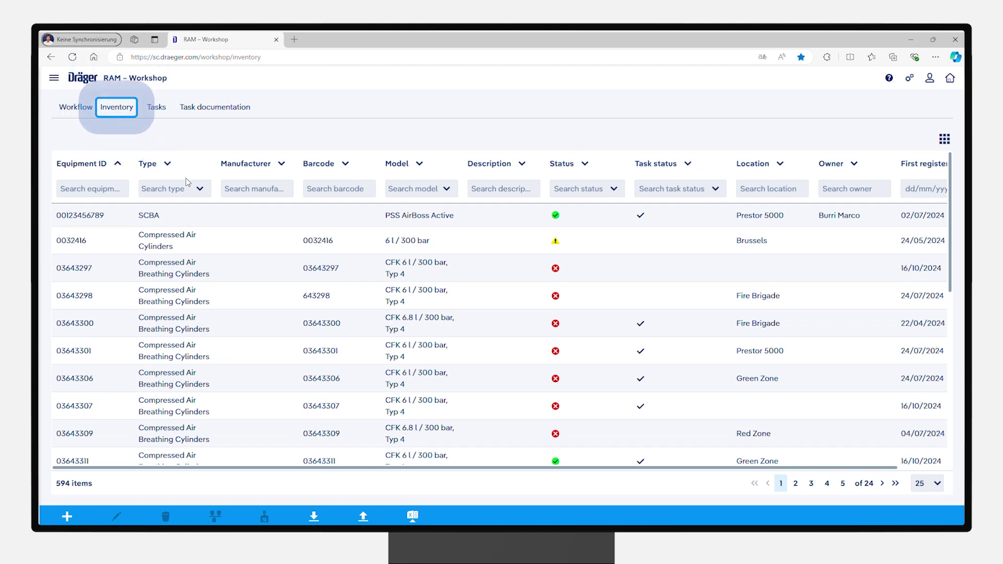
left_click(203, 192)
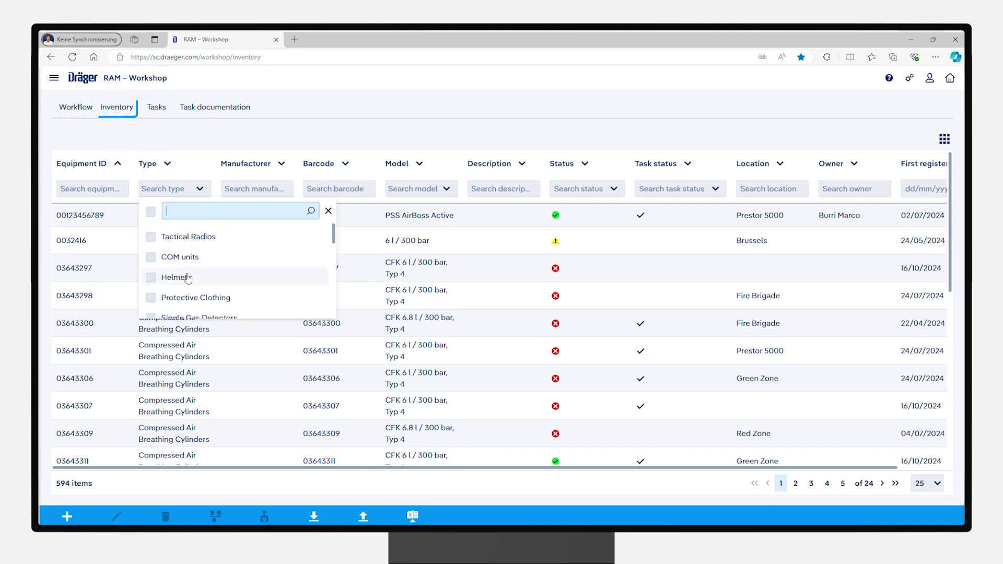
left_click(151, 277)
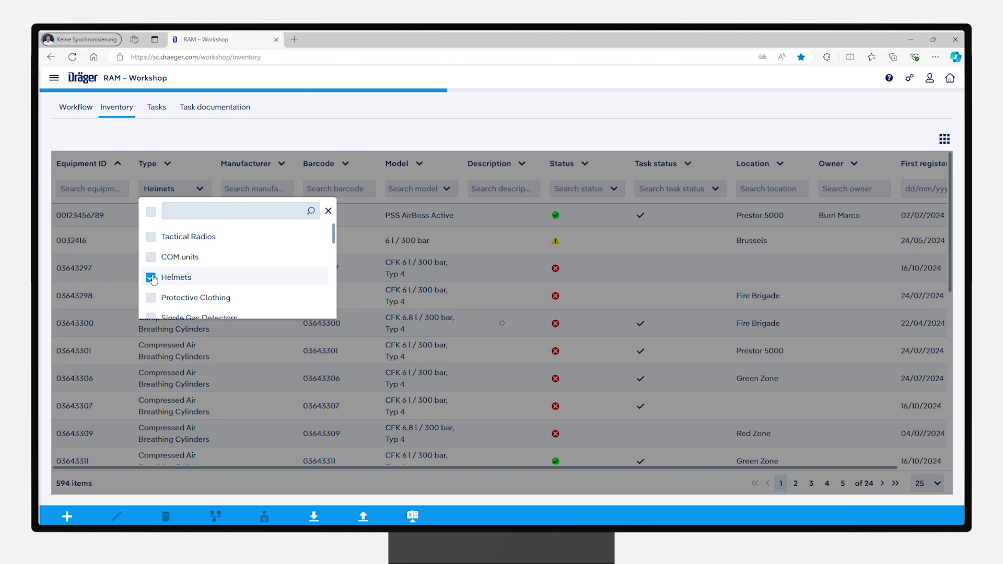
left_click(199, 190)
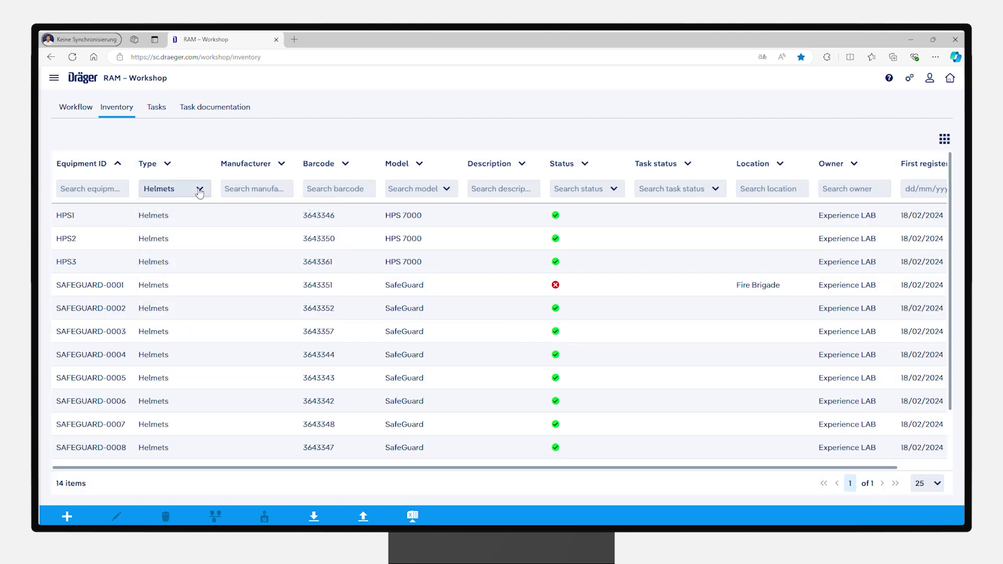
Step: Move the Model column before Barcode and hide the Location and Owner columns
left_click_drag(364, 166, 462, 166)
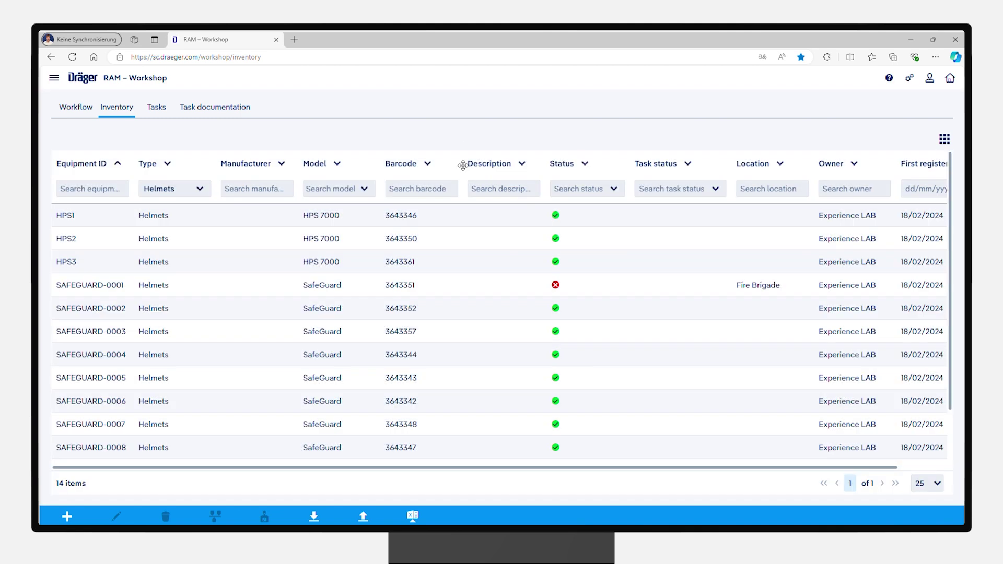
left_click(944, 138)
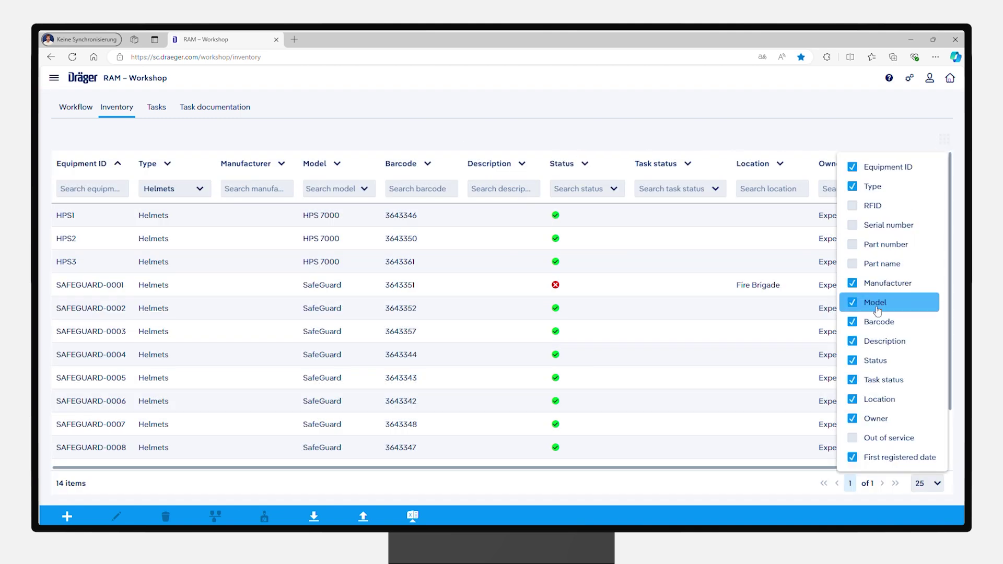
left_click(853, 400)
left_click(853, 419)
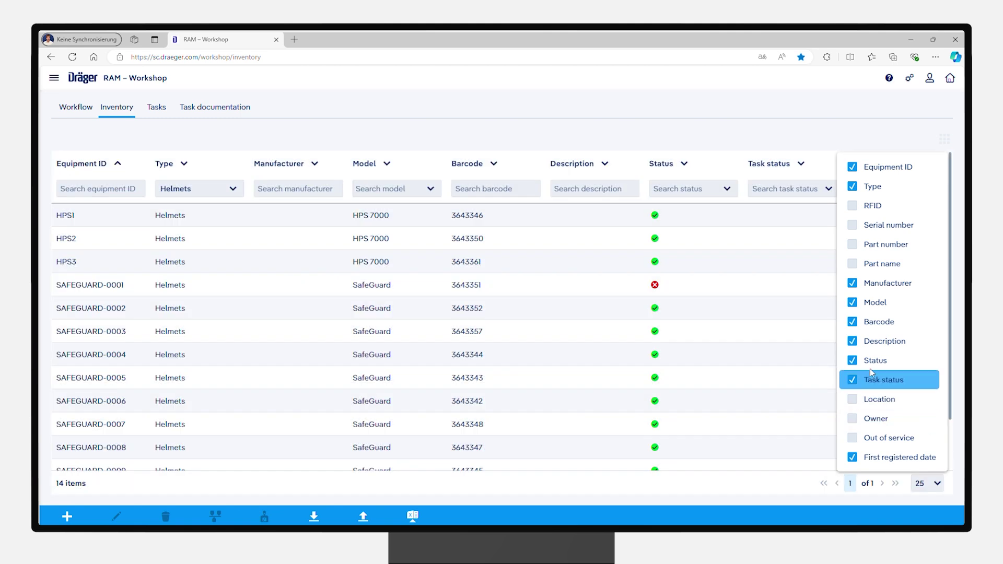
left_click(938, 149)
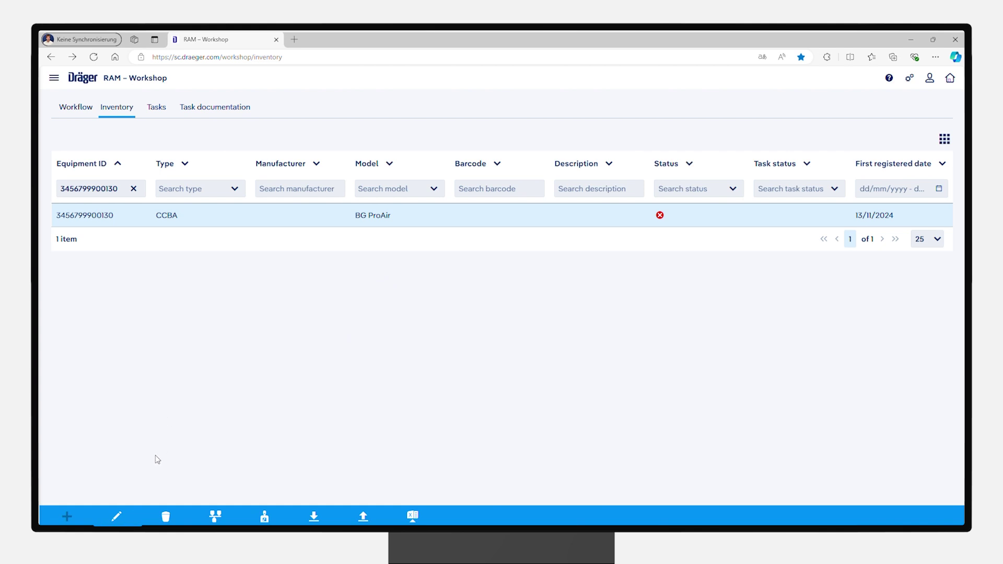
left_click(117, 516)
left_click(175, 232)
type("213452234697455984")
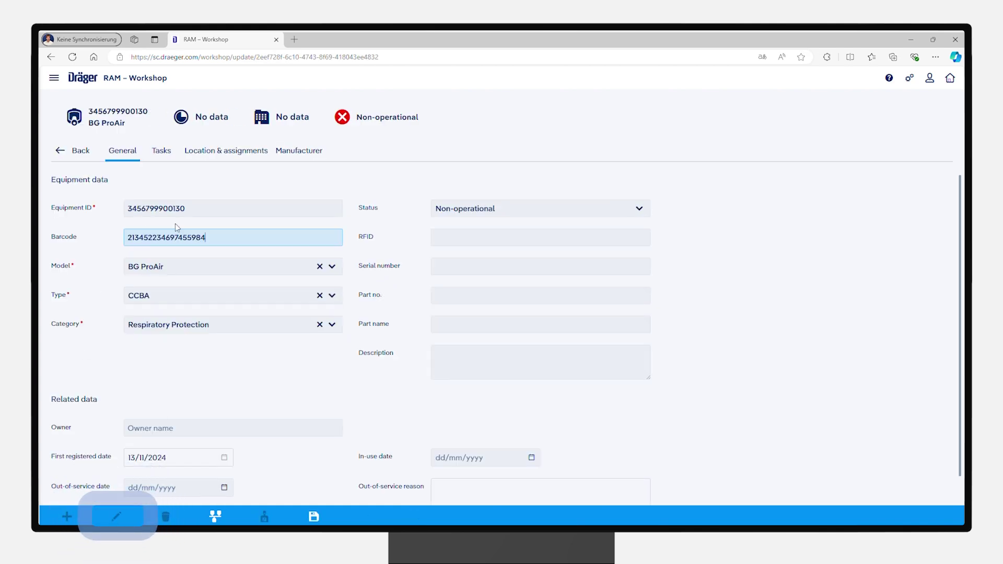
Step: Save the new barcode and export the inventory to Equipment_export_2024-11-27.xlsx
left_click(313, 516)
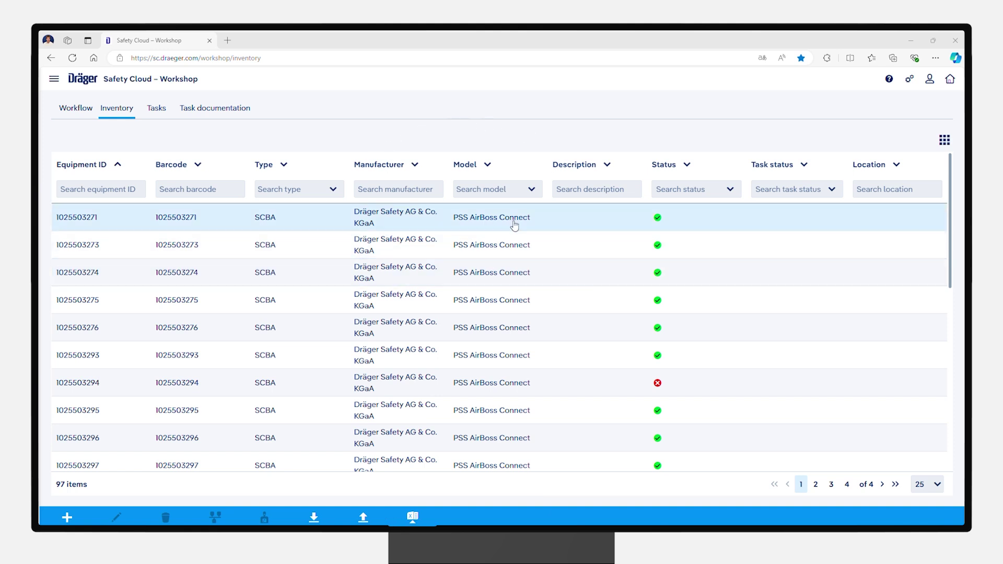
left_click(437, 514)
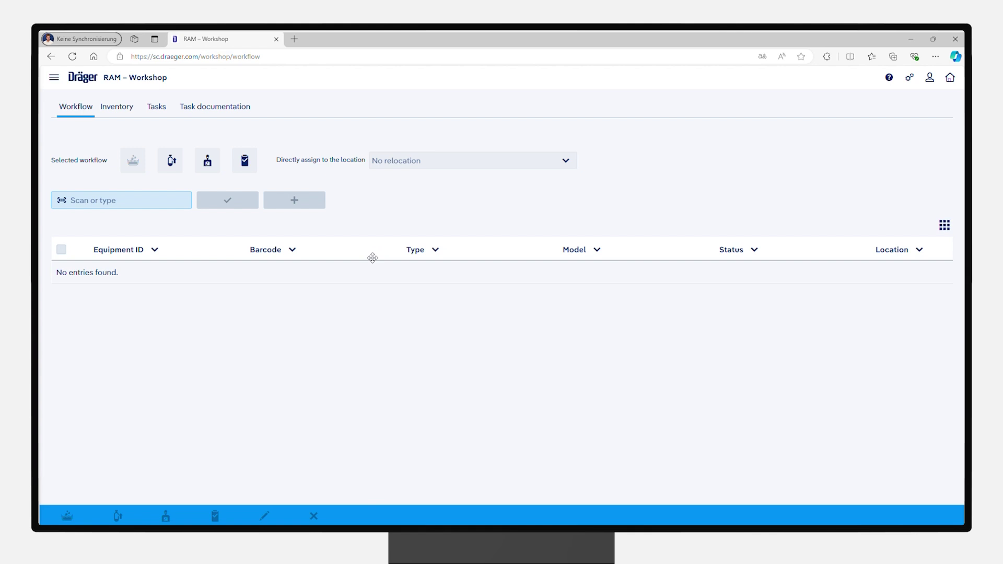
Step: Filter the task list to next task dates from 12/11/2024 to 12/02/2025
left_click(151, 107)
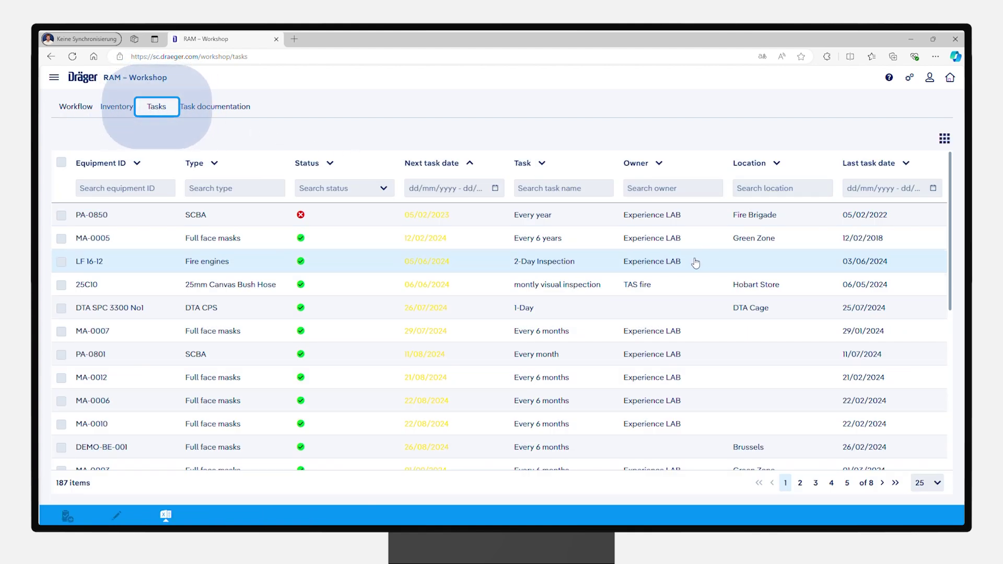
left_click(444, 187)
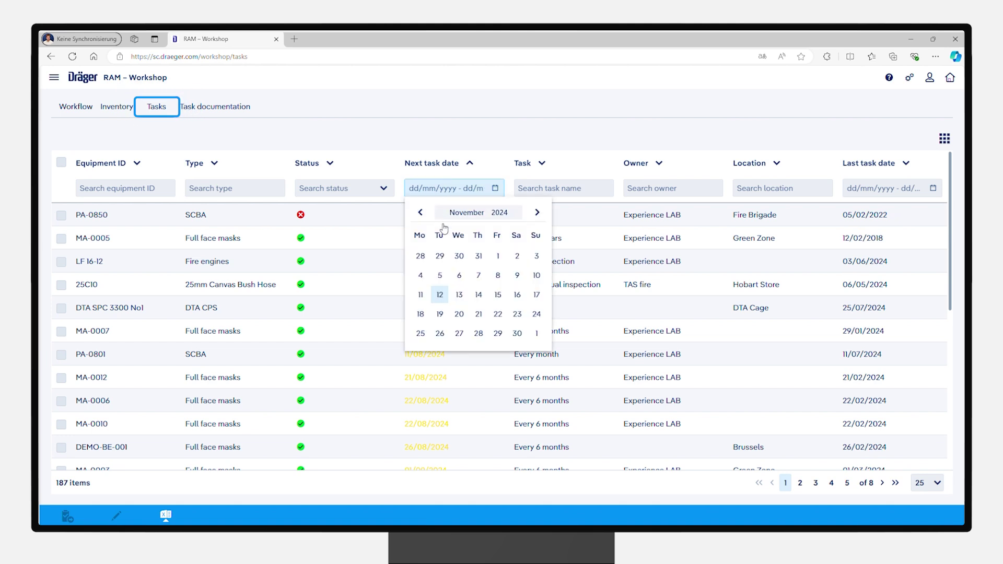
left_click(441, 294)
left_click(533, 214)
left_click(534, 215)
left_click(533, 214)
left_click(460, 295)
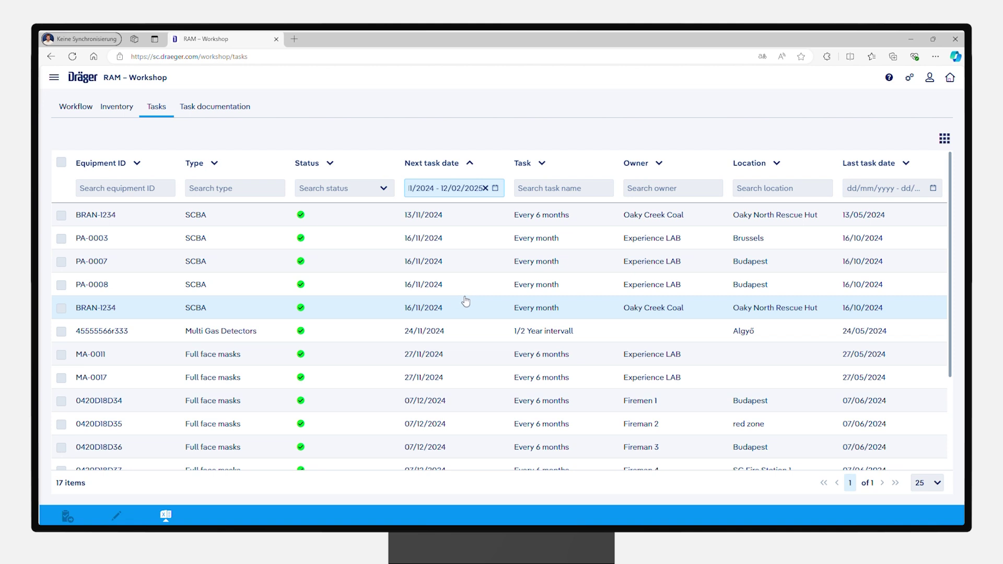
Step: Move Next task date before Status, hide Owner and Location, and tick PA-0003's monthly task
left_click_drag(423, 170, 290, 168)
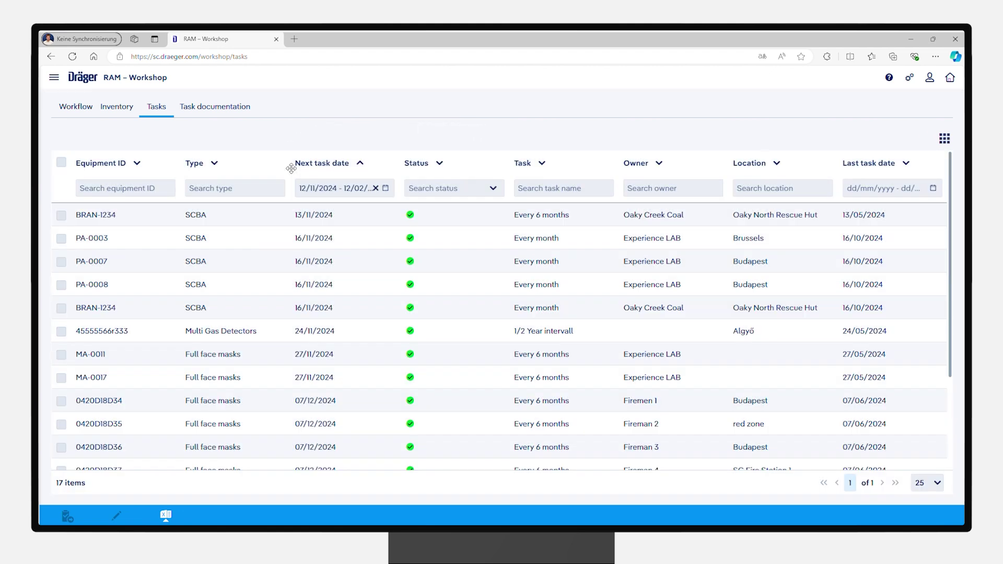
left_click(945, 140)
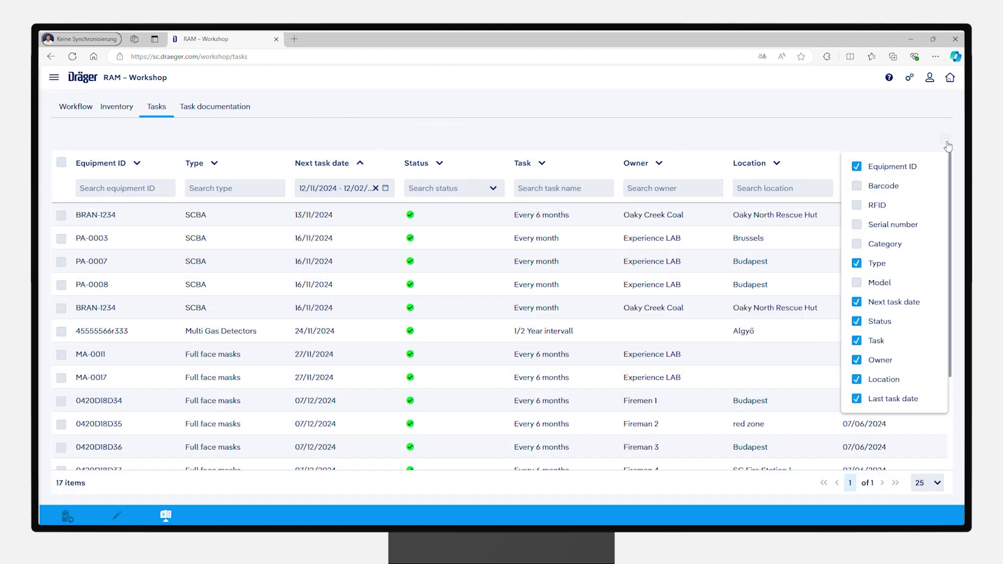
left_click(856, 360)
left_click(857, 380)
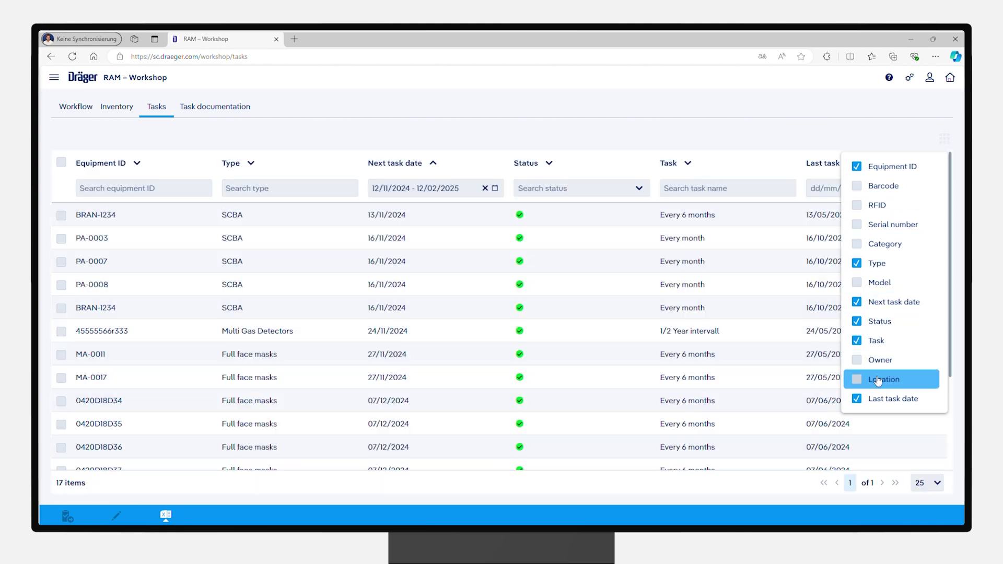
left_click(842, 139)
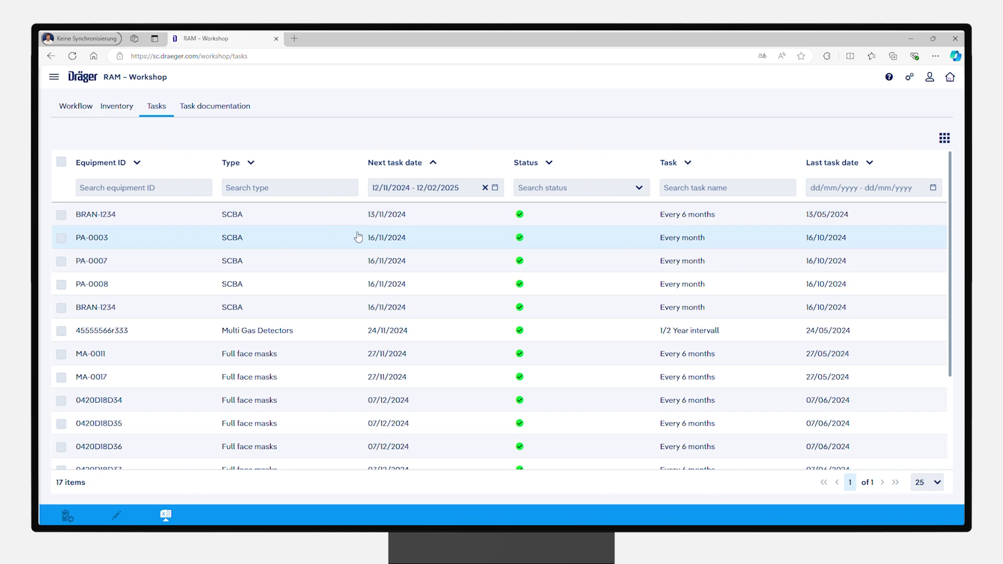
left_click(62, 239)
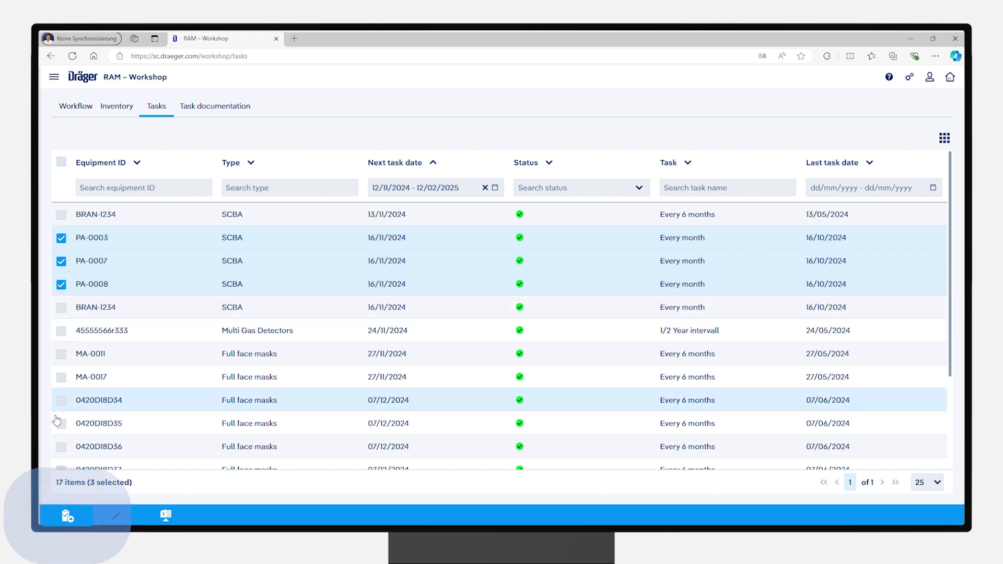
Step: Perform the monthly checklist for PA-0003, PA-0007 and PA-0008 with status Operational and save it
left_click(64, 516)
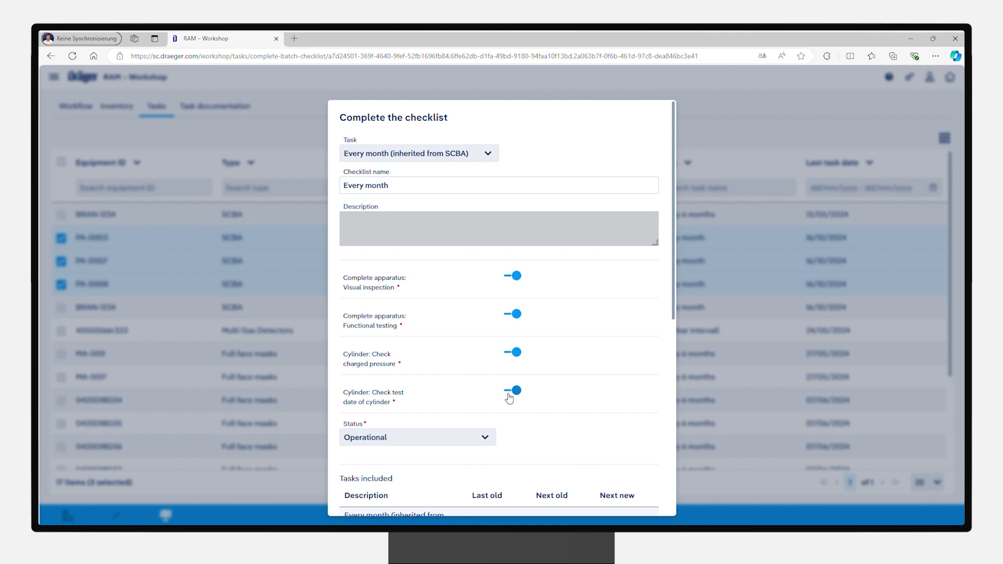
left_click(482, 438)
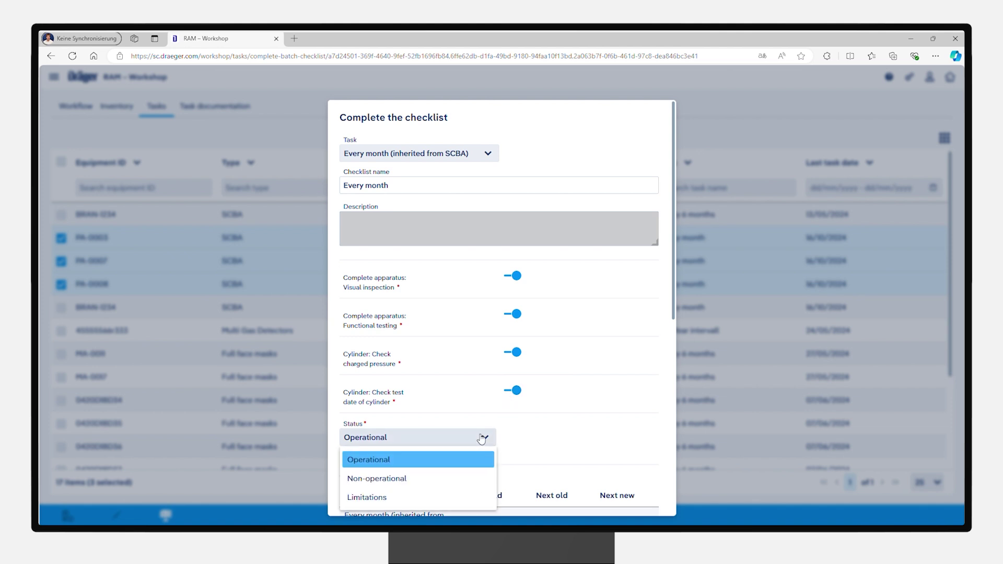
left_click(398, 459)
scroll(446, 258, "down", 4)
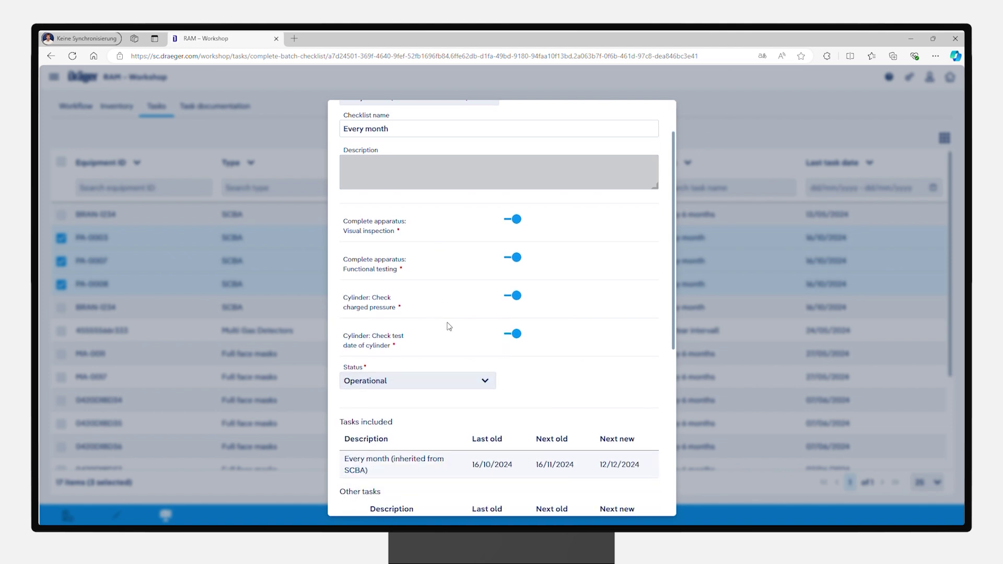
scroll(460, 277, "down", 3)
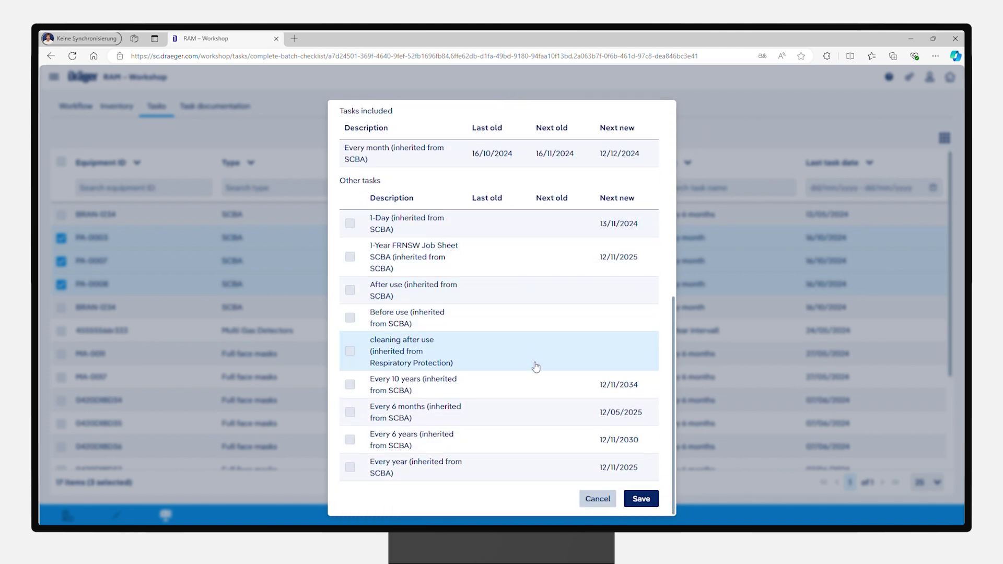
left_click(647, 505)
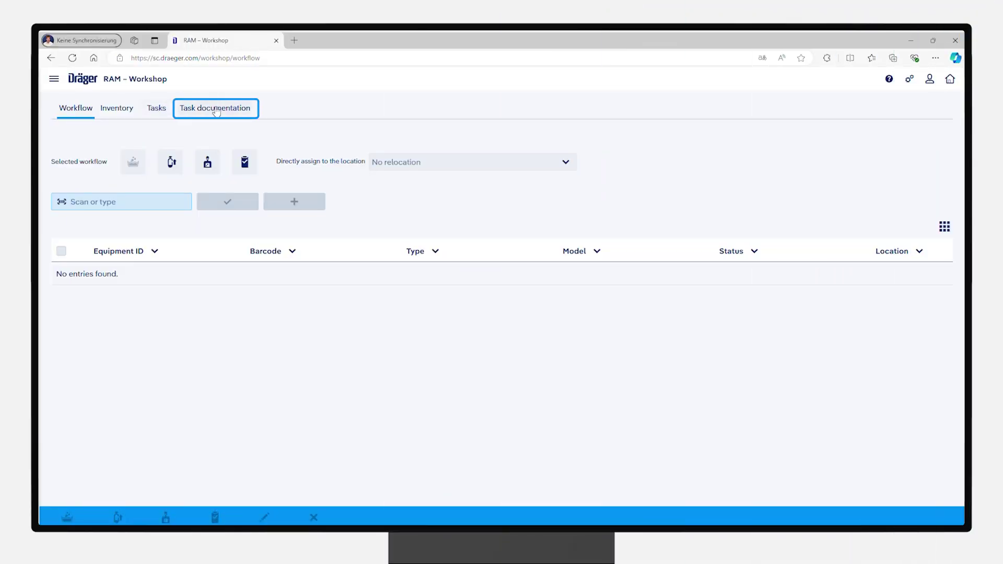
Step: Open PA-0007's monthly result under Task documentation, read through it, and save and print it
left_click(217, 112)
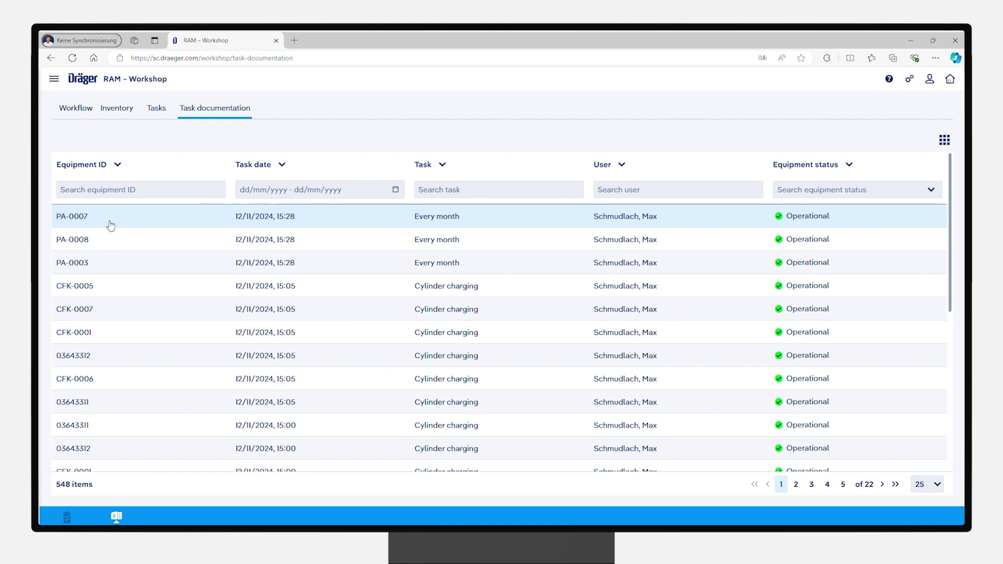
left_click(76, 520)
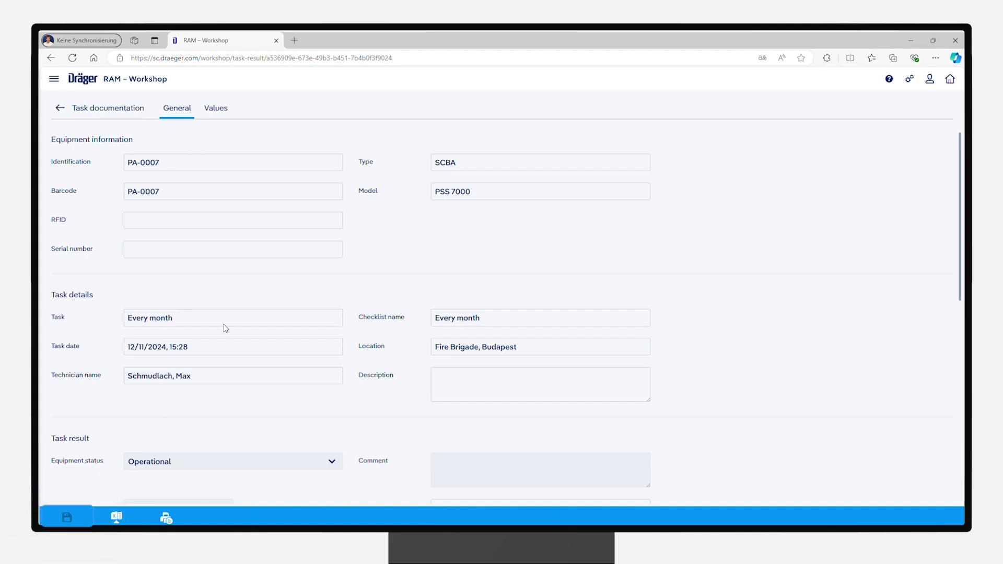
scroll(376, 347, "down", 2)
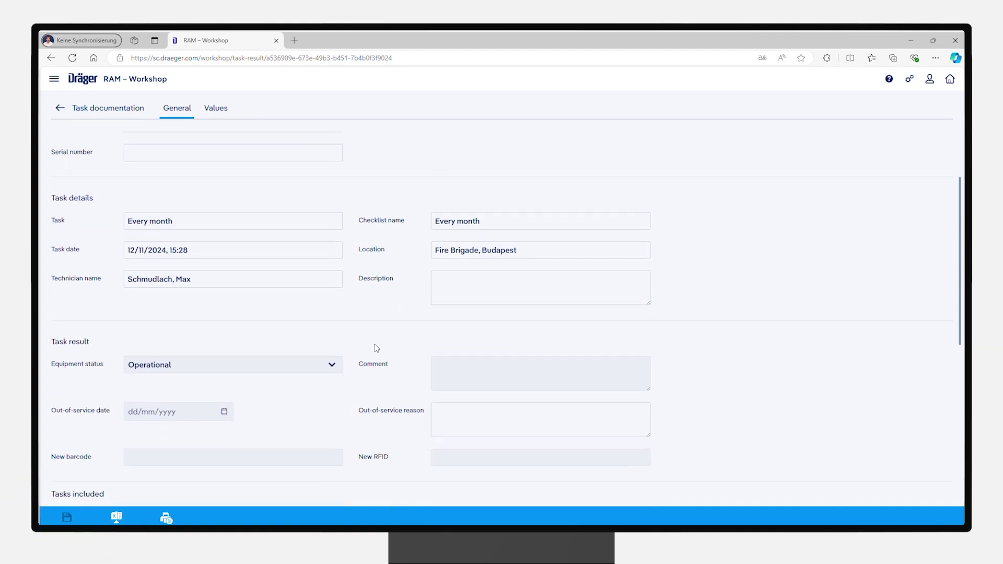
scroll(376, 347, "down", 1)
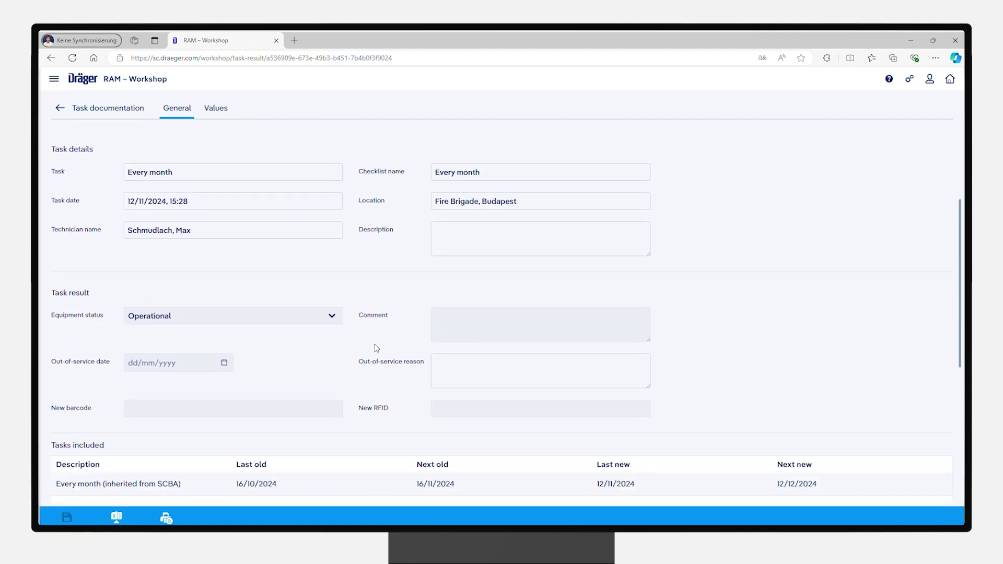
scroll(376, 348, "down", 1)
scroll(376, 347, "down", 4)
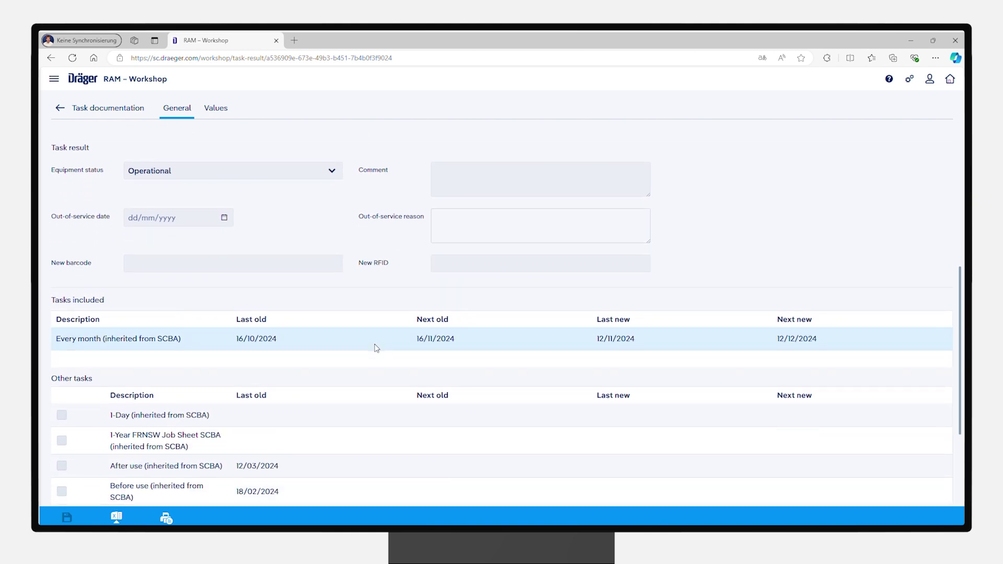
scroll(376, 348, "down", 2)
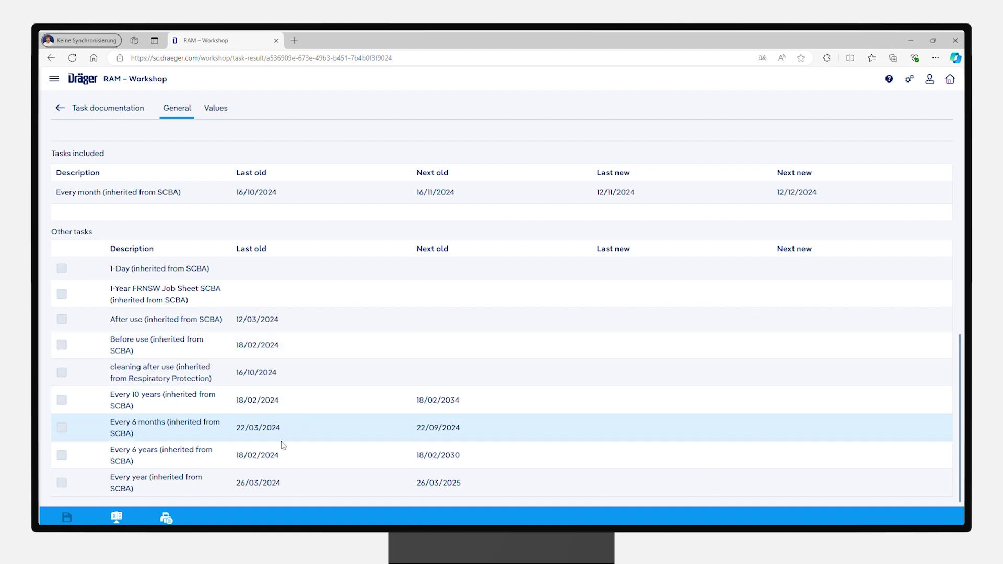
left_click(166, 518)
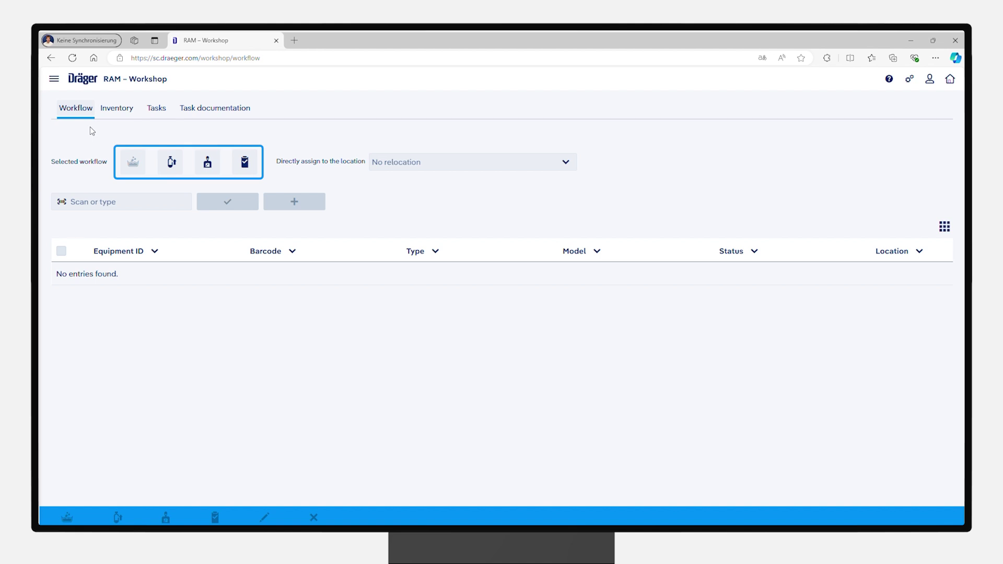
Step: Run the checklist workflow on the scanned full face mask and save it as Non-operational
left_click(239, 170)
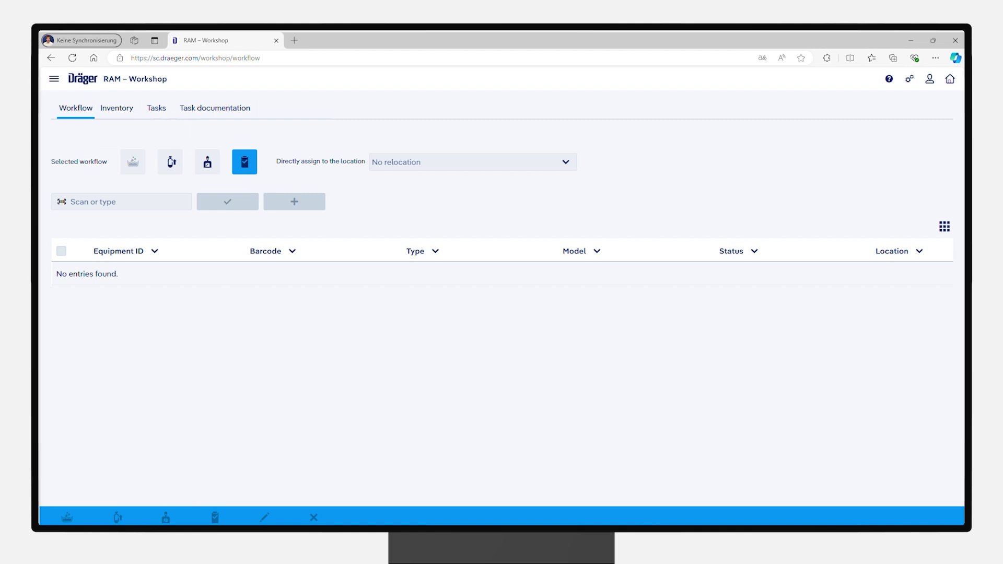
left_click(229, 204)
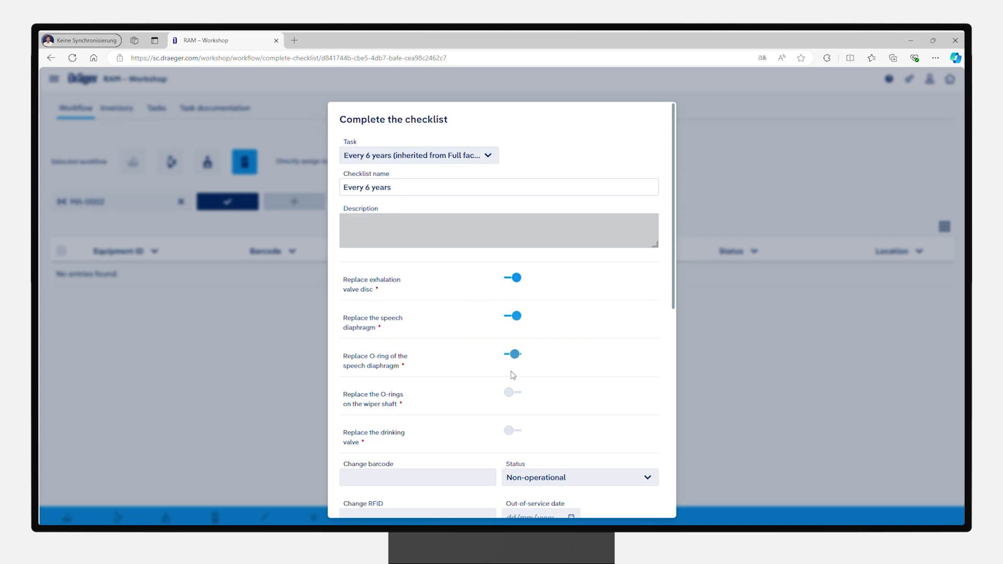
scroll(596, 330, "down", 8)
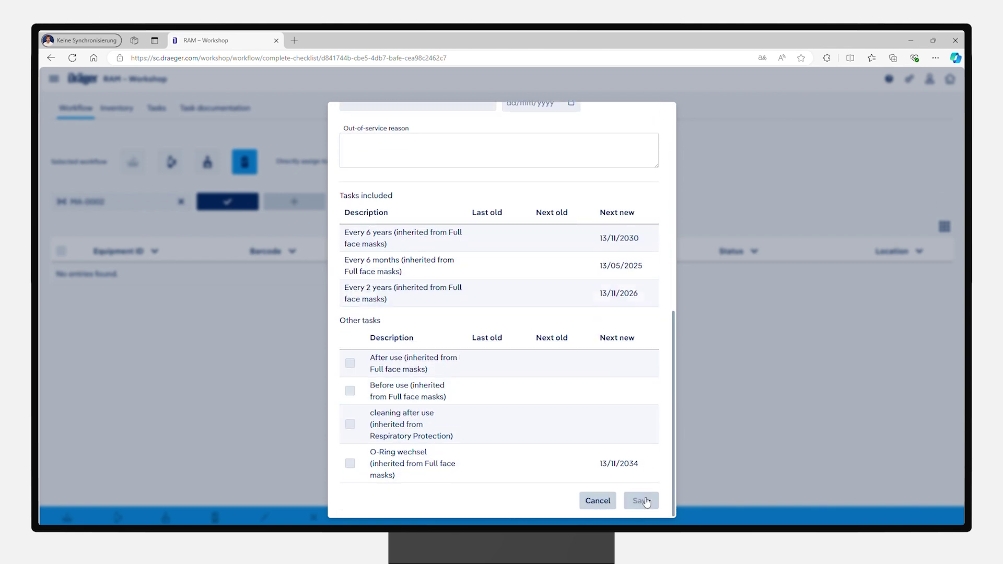
left_click(641, 501)
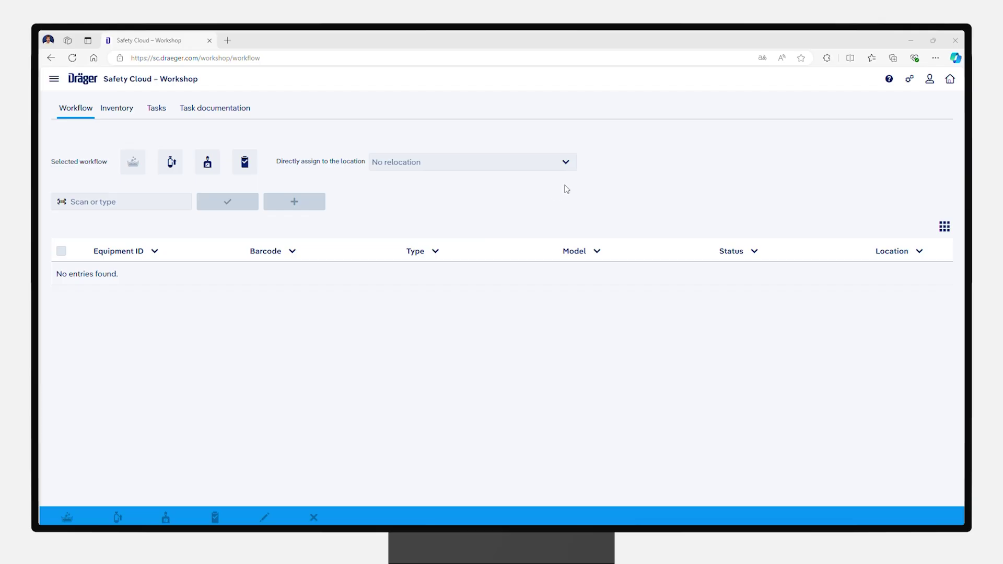
Step: Set the direct assignment location to Station 3 > Floor 006 > Room X02 > Shelf 2
left_click(566, 162)
left_click(380, 251)
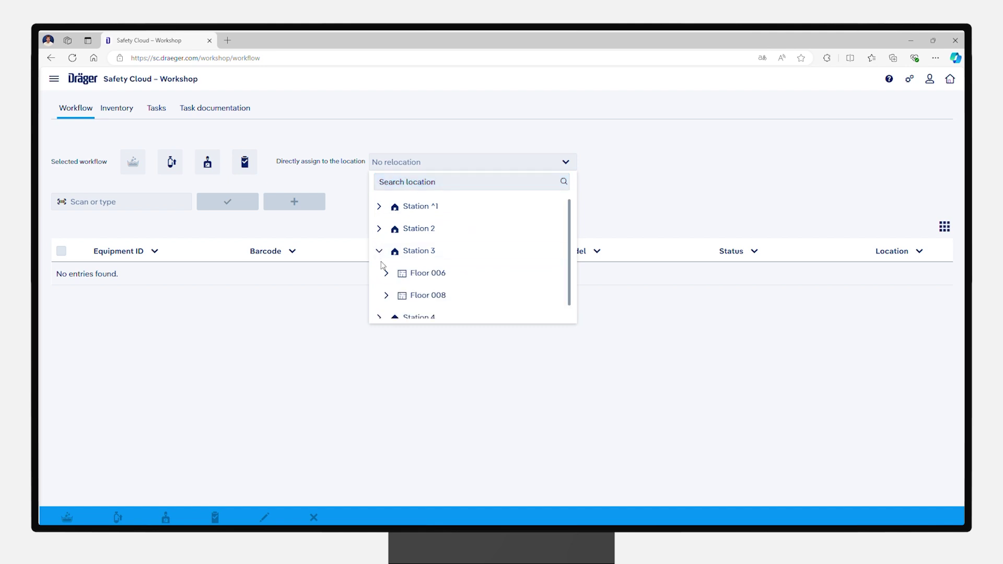
left_click(386, 273)
scroll(389, 269, "down", 1)
left_click(394, 261)
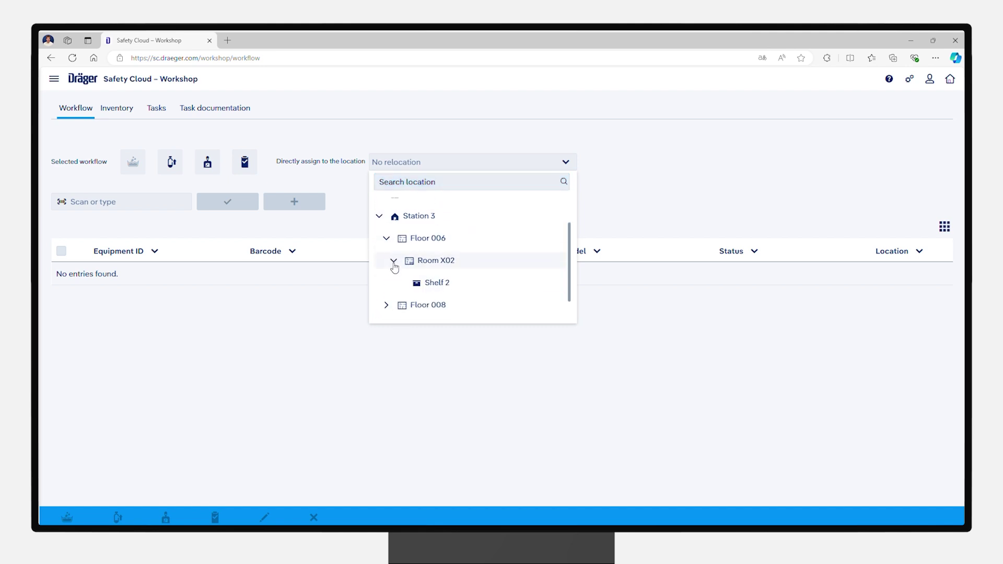
left_click(444, 282)
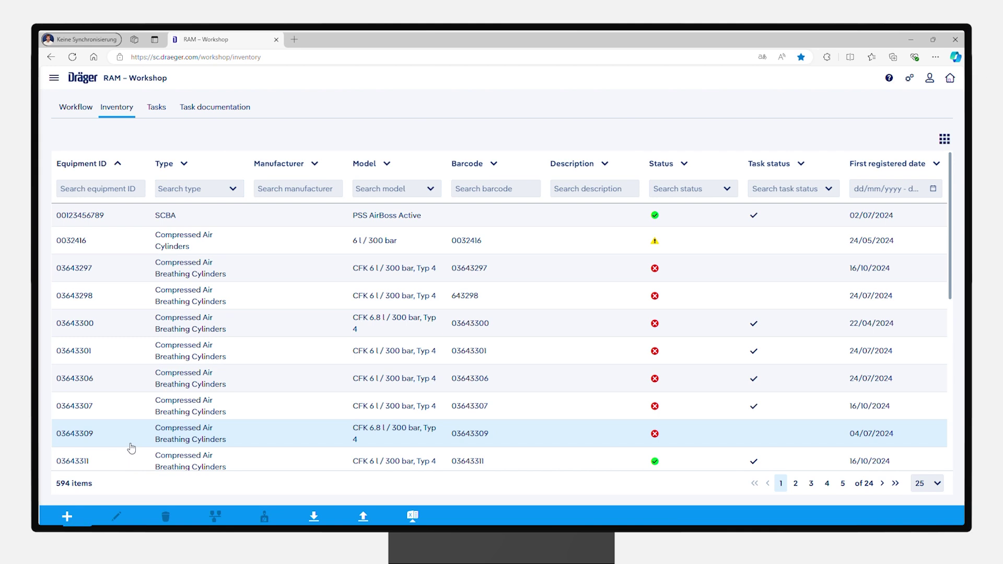
left_click(67, 516)
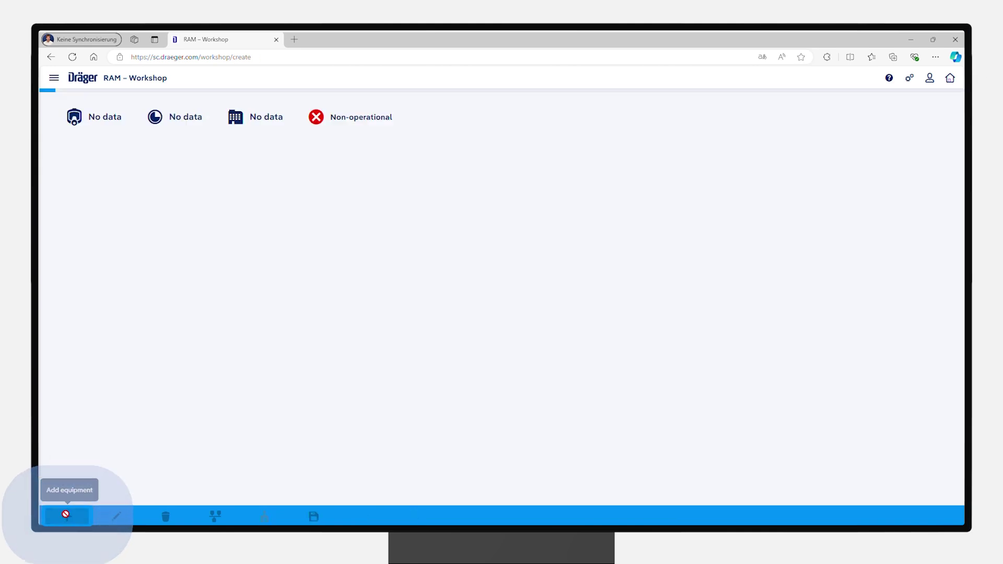
left_click(159, 210)
type("3456799900130")
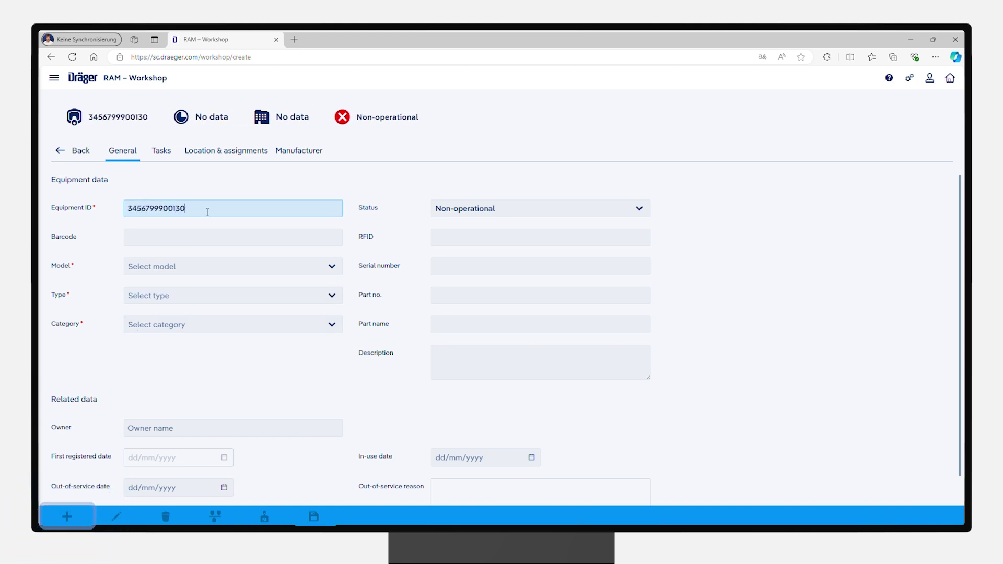
left_click(291, 266)
left_click(156, 286)
left_click(313, 516)
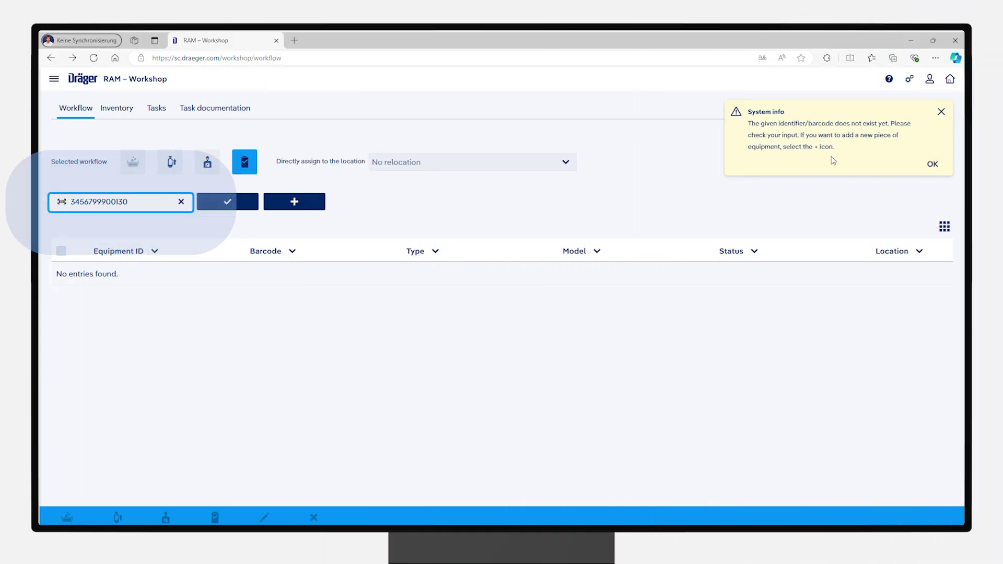
left_click(934, 167)
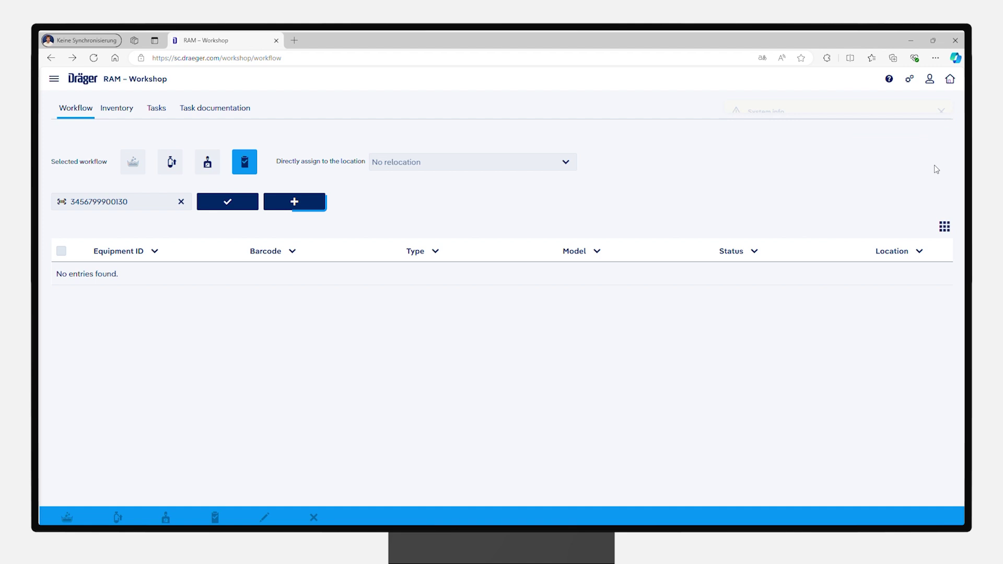